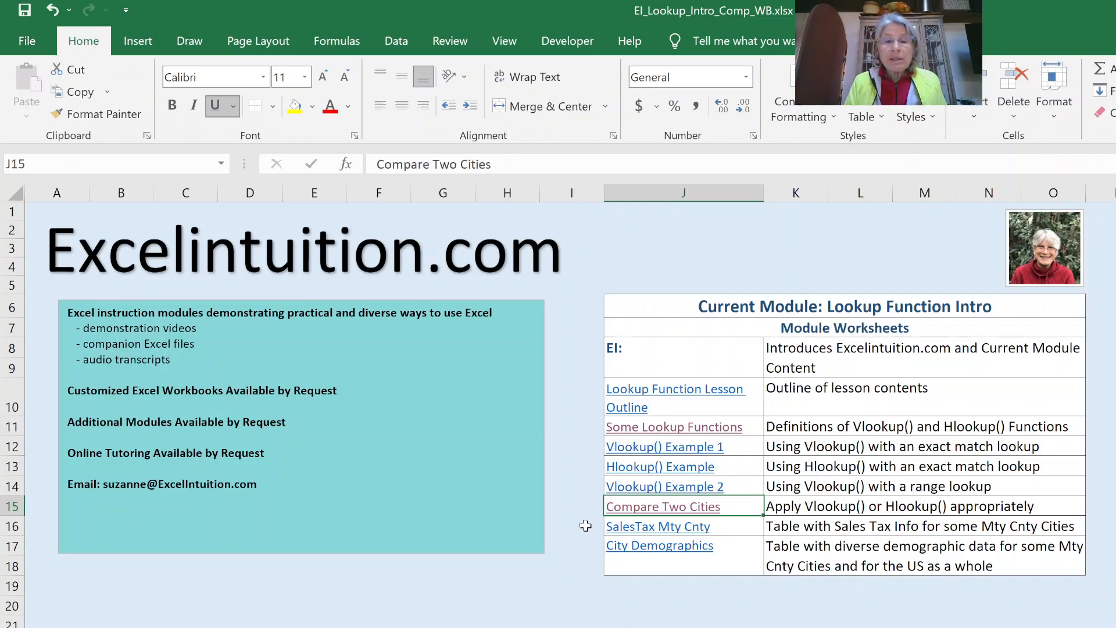
- View the Compare Two Cities mini report, then go to the Monterey County sales tax rates sheet
click(660, 509)
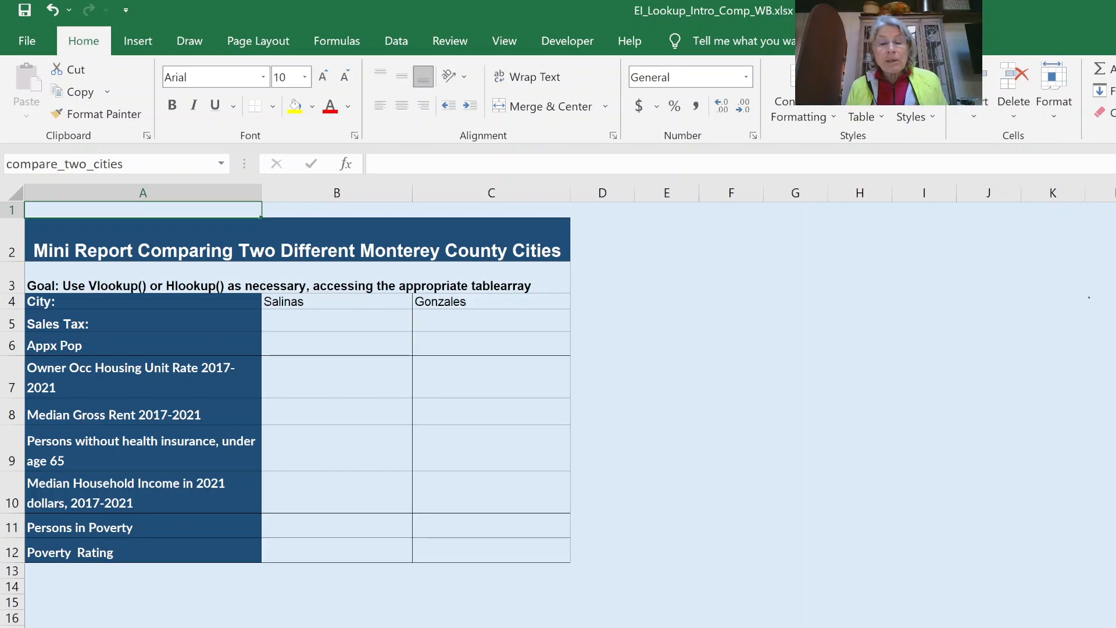
key(ctrl+Page_Down)
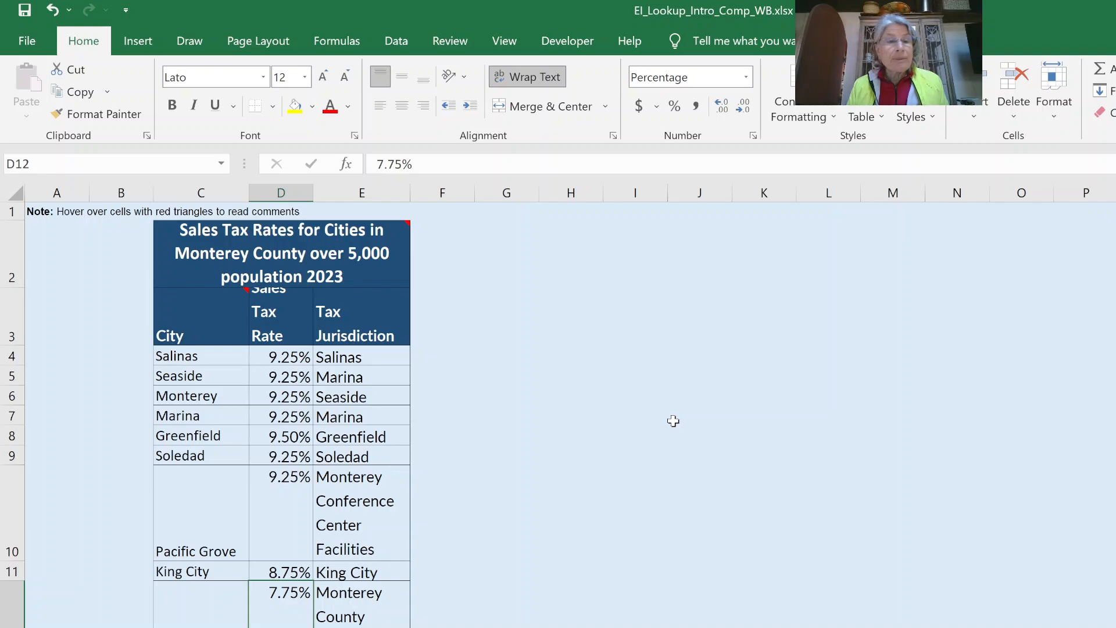
- Select the salestax_tablearray range from the Name Box to see its cells, then go back to the Mini Report sheet
click(220, 168)
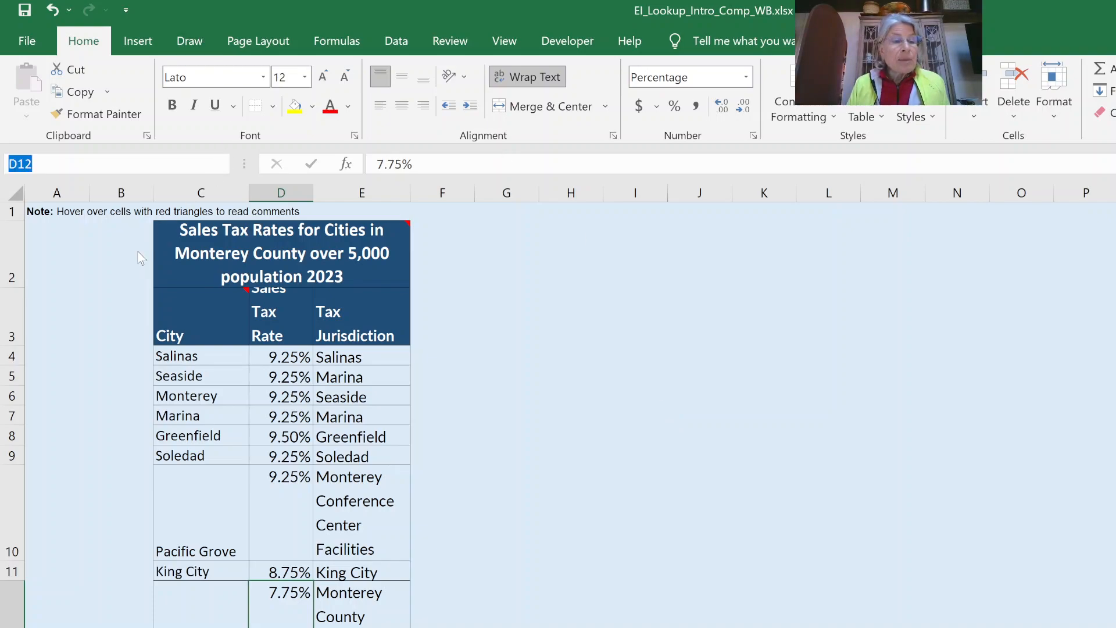
click(106, 374)
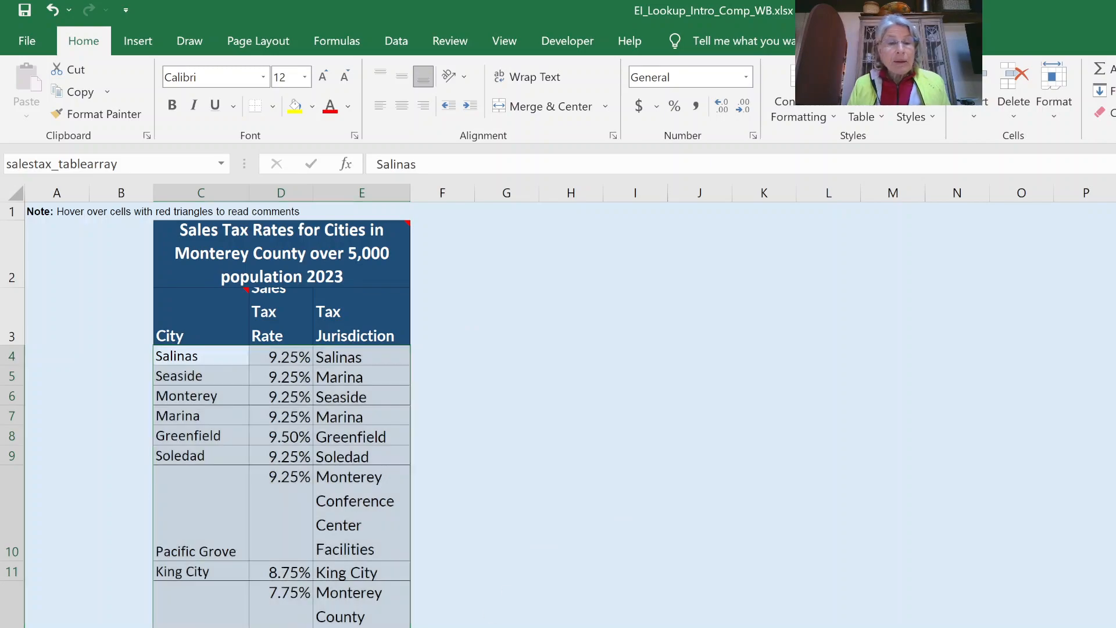
key(ctrl+Page_Down)
click(601, 252)
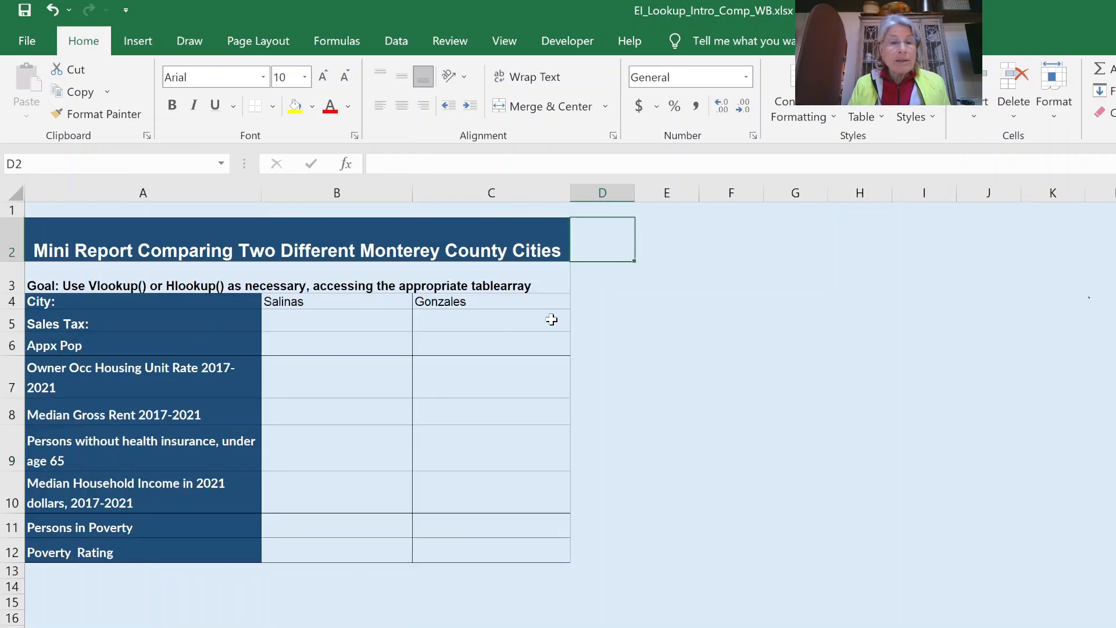
- Enter =VLOOKUP(B4,salestax_tablearray,2,FALSE) in B5 to show Salinas's 9.25% sales tax
click(310, 316)
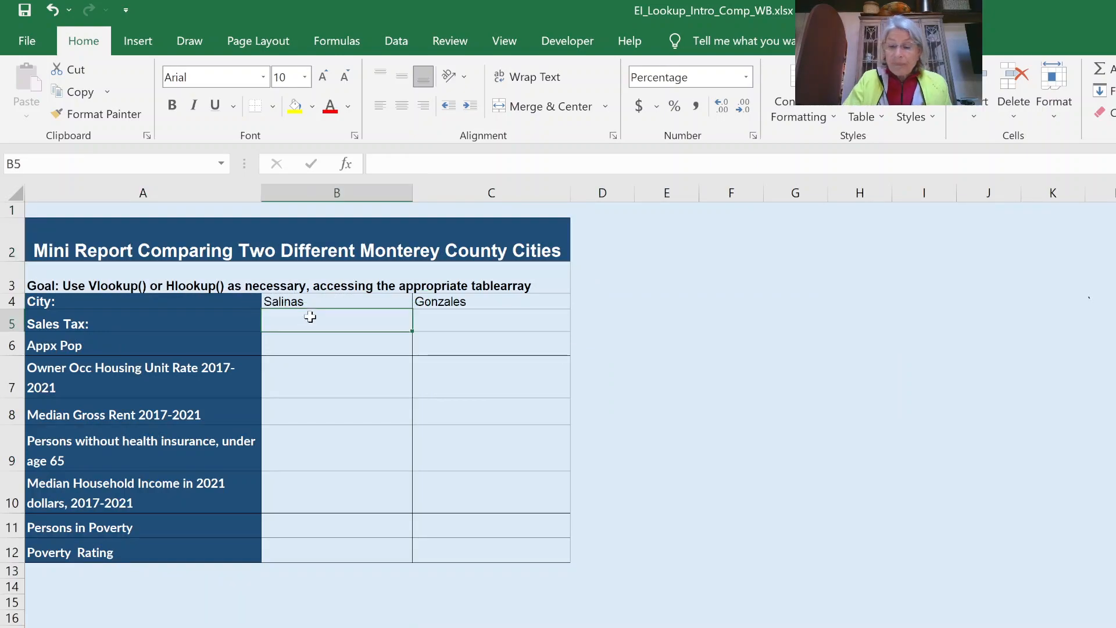
text(=vlookup()
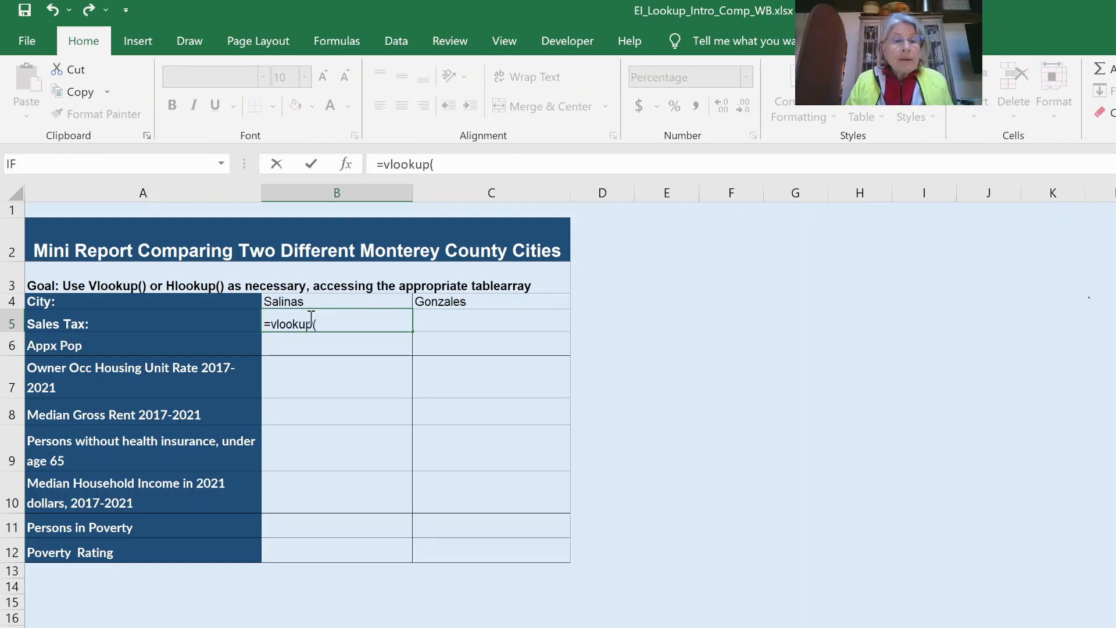
click(312, 301)
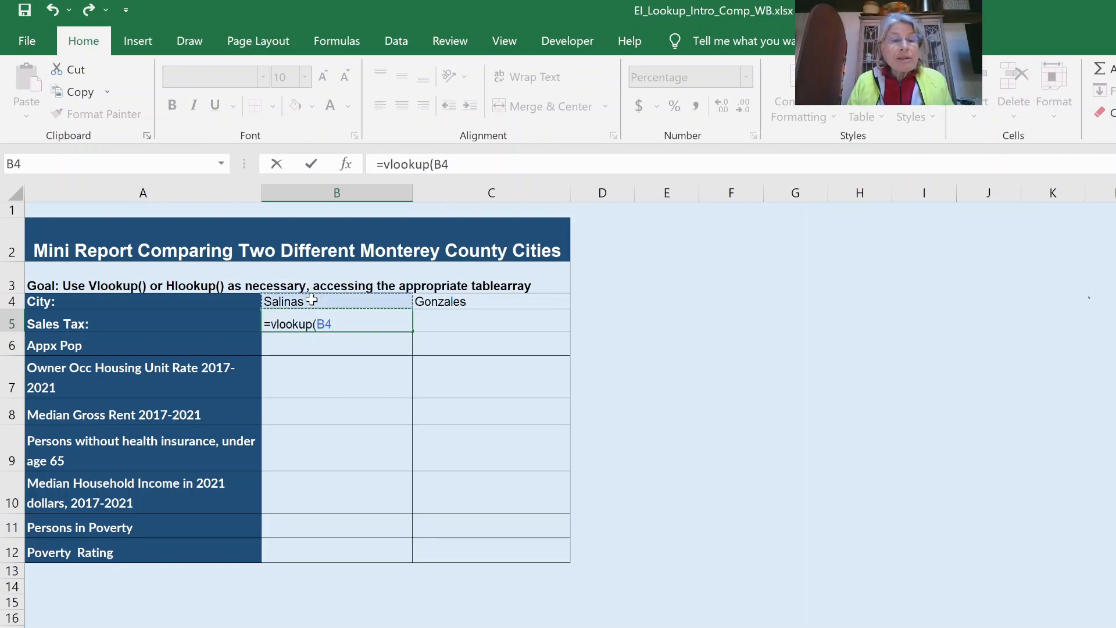
text(,)
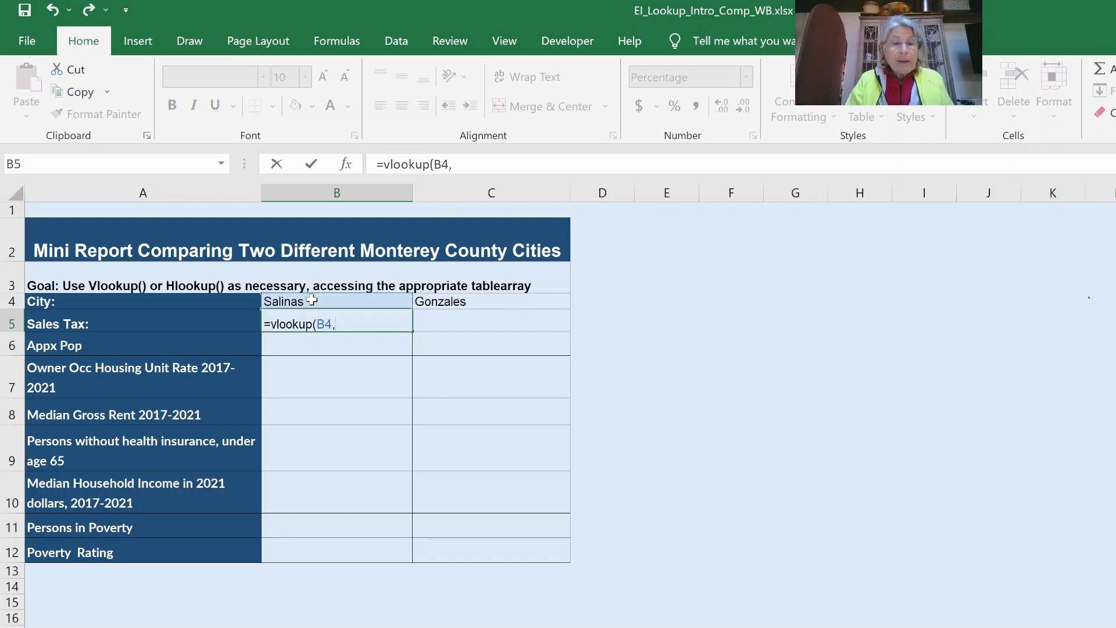
text(sal)
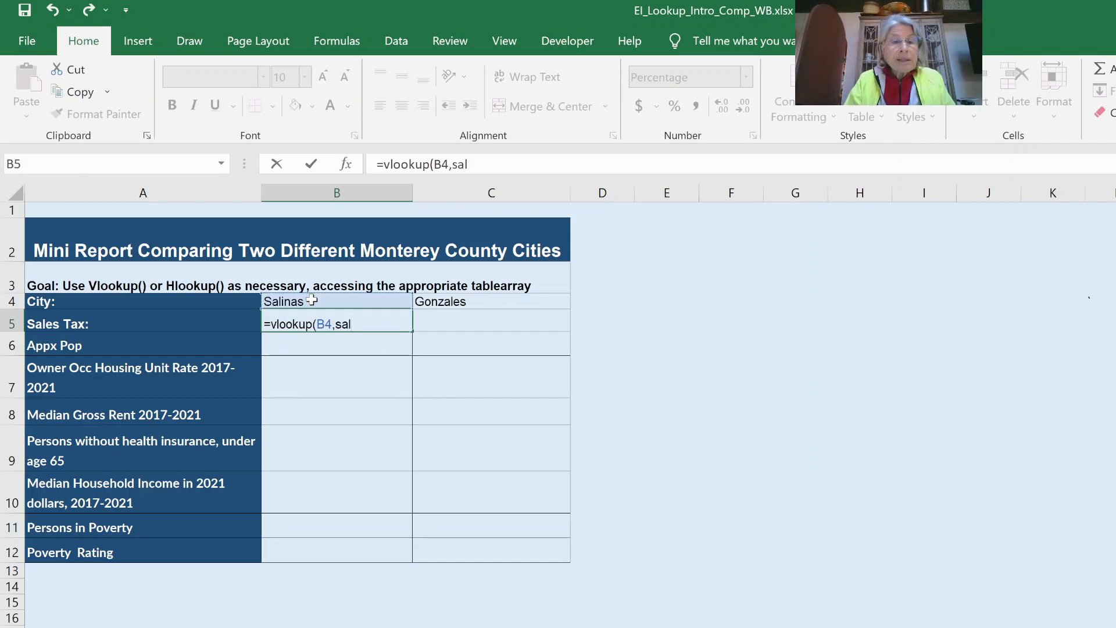
key(Tab)
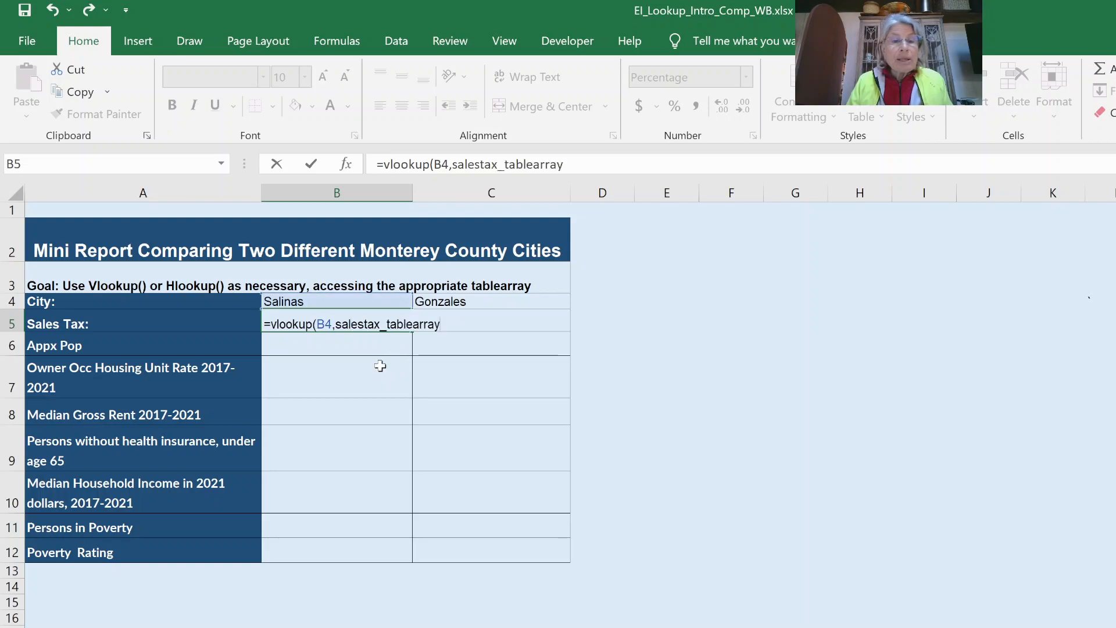
text(,)
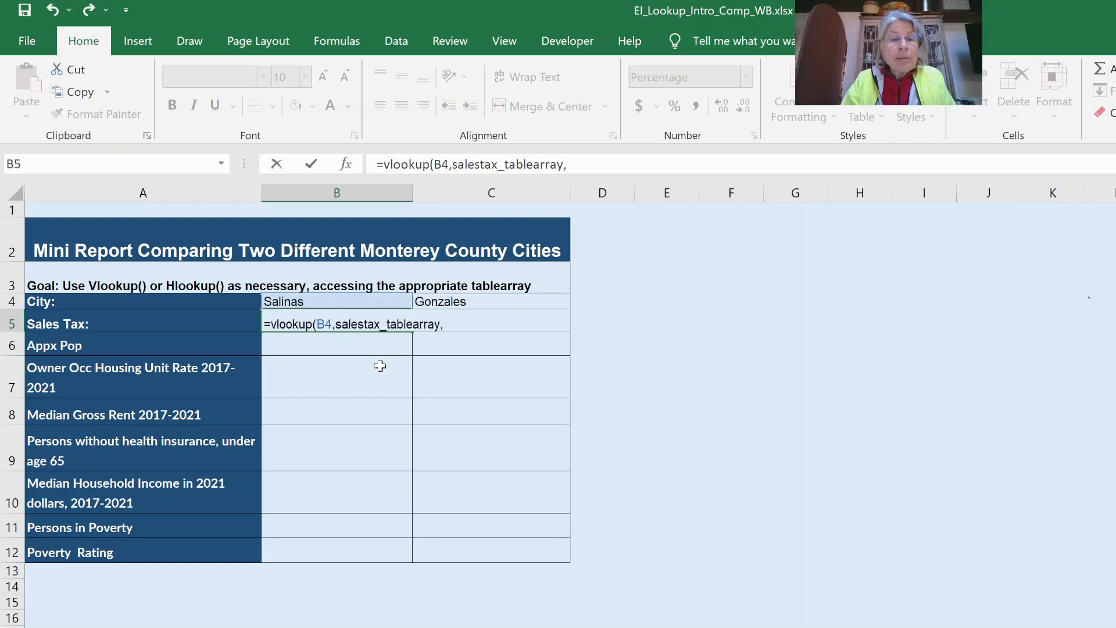
text(2,)
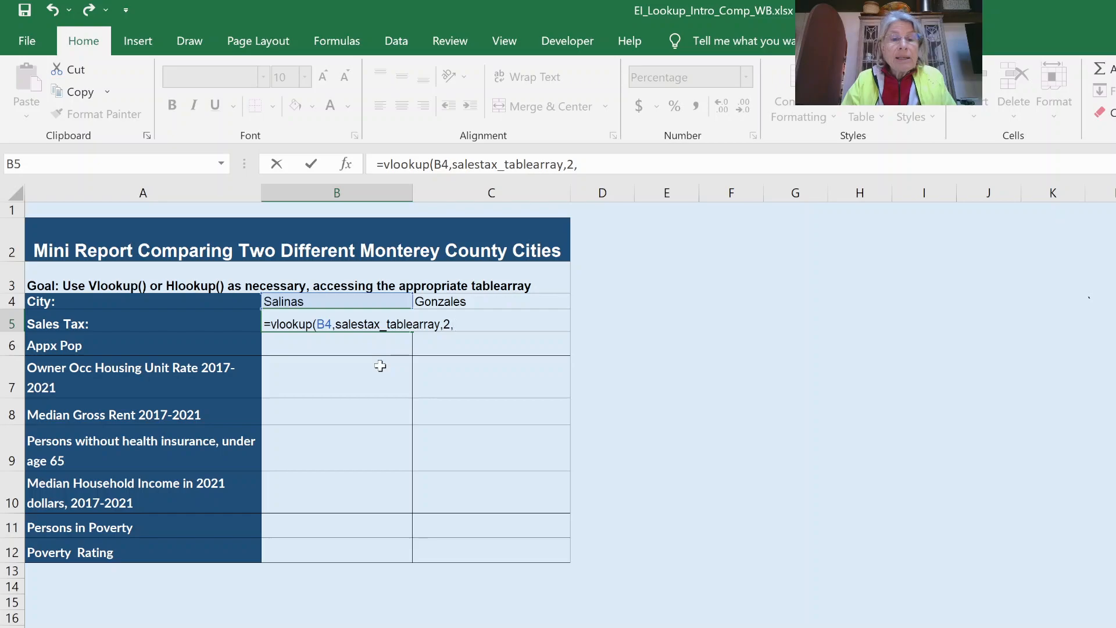
text(FALSE)
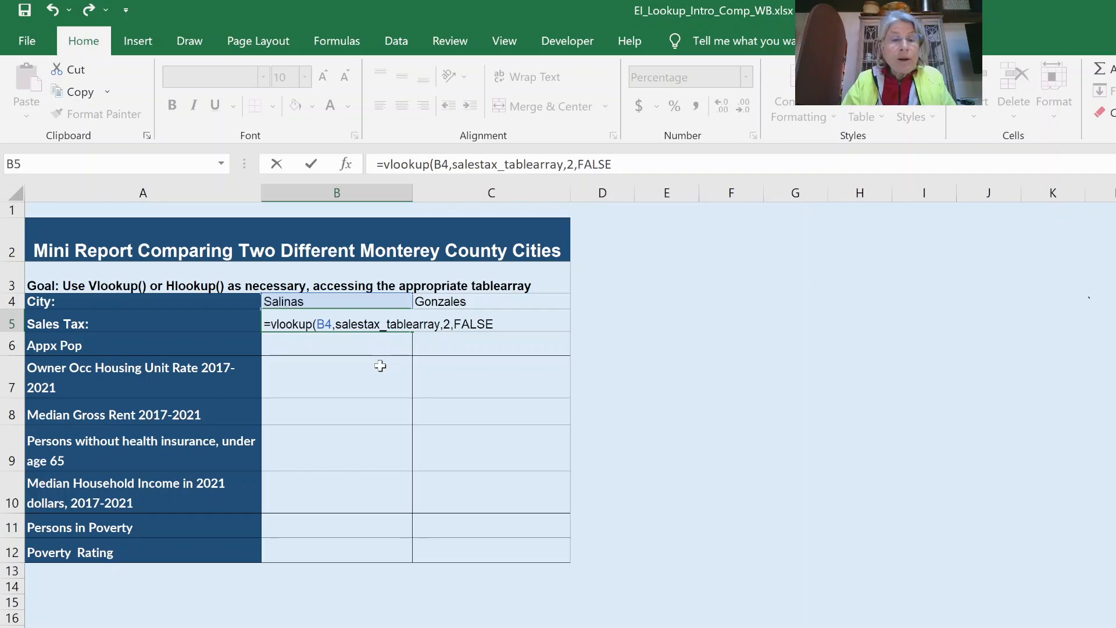
text())
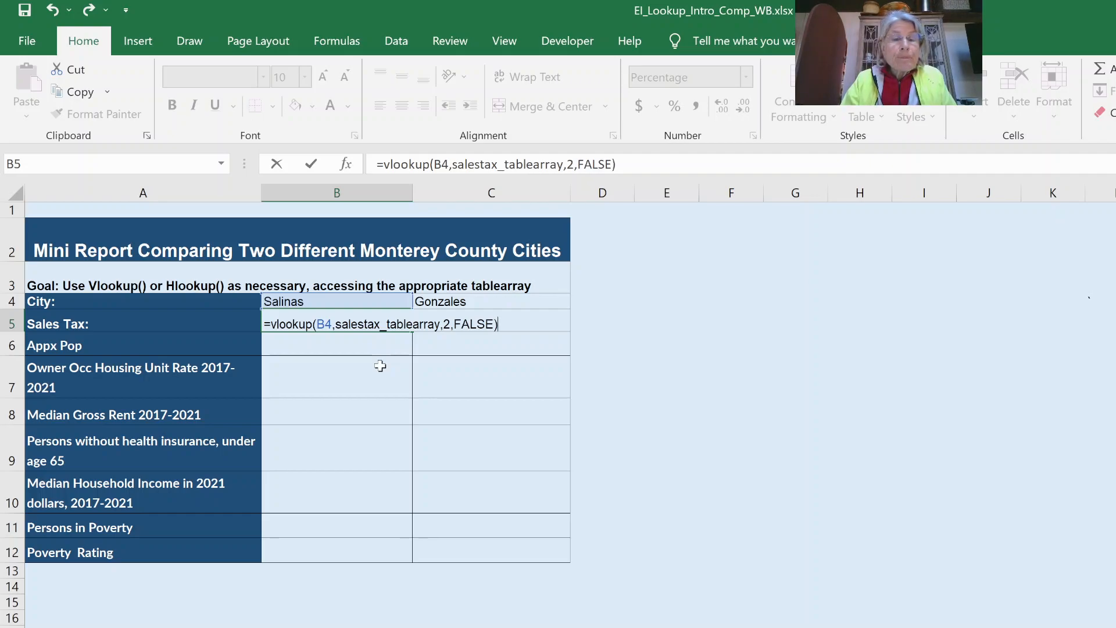
key(Return)
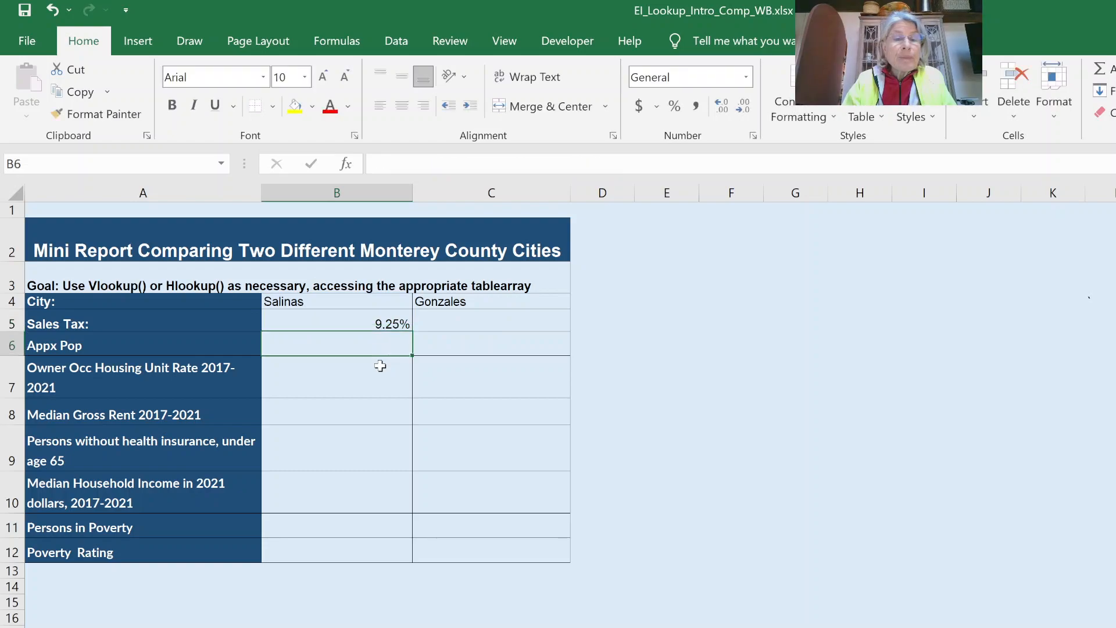
- Copy the sales tax lookup into C5 so Gonzales shows 8.75%, then switch to the census demographics sheet
click(377, 319)
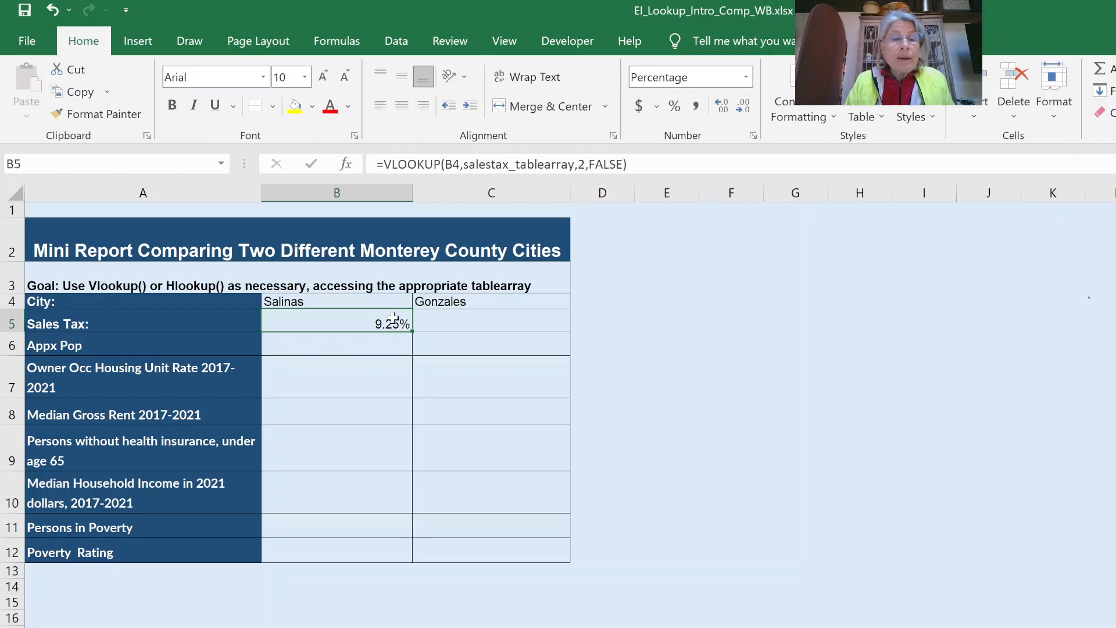
drag(443, 325, 498, 324)
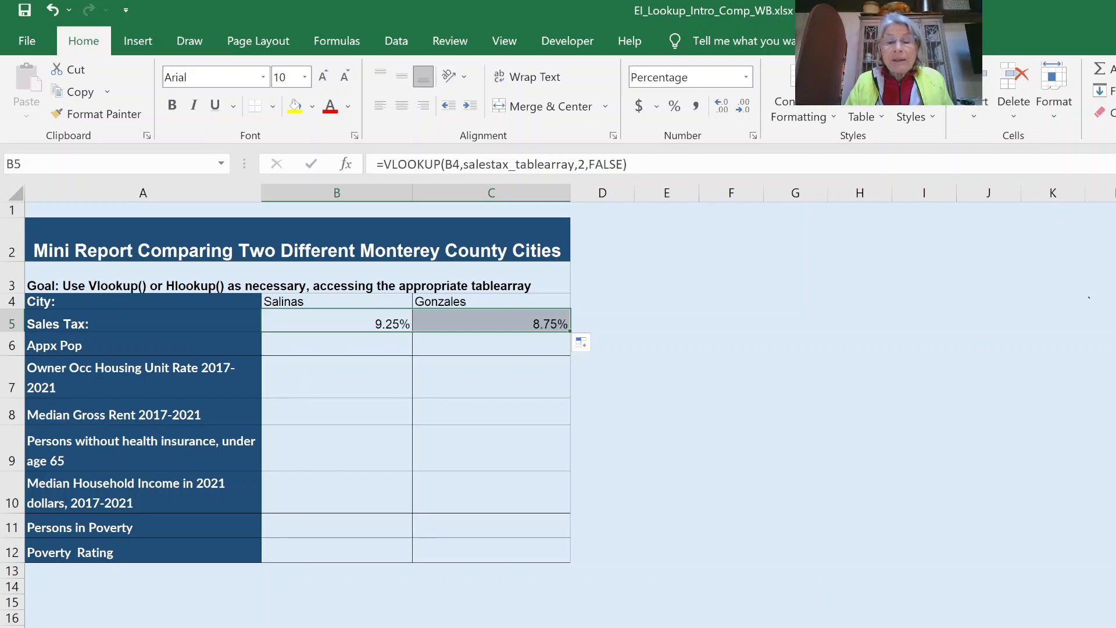
key(ctrl+Page_Up)
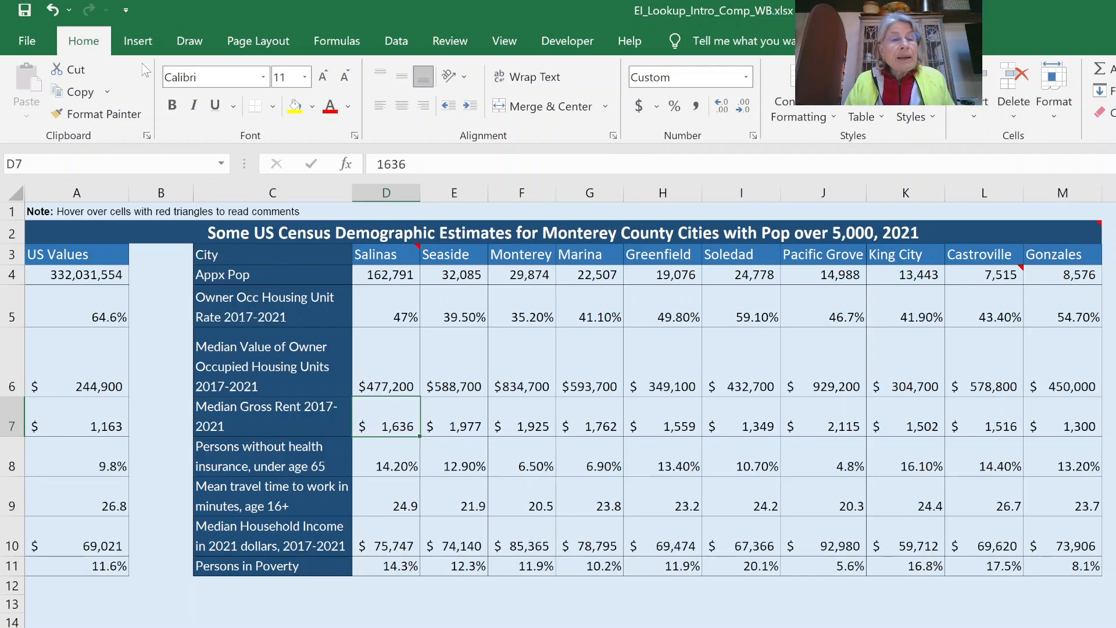
- Select citydemo_tablearray (D3:M11) from the Name Box, then go back to the Mini Report sheet
click(224, 166)
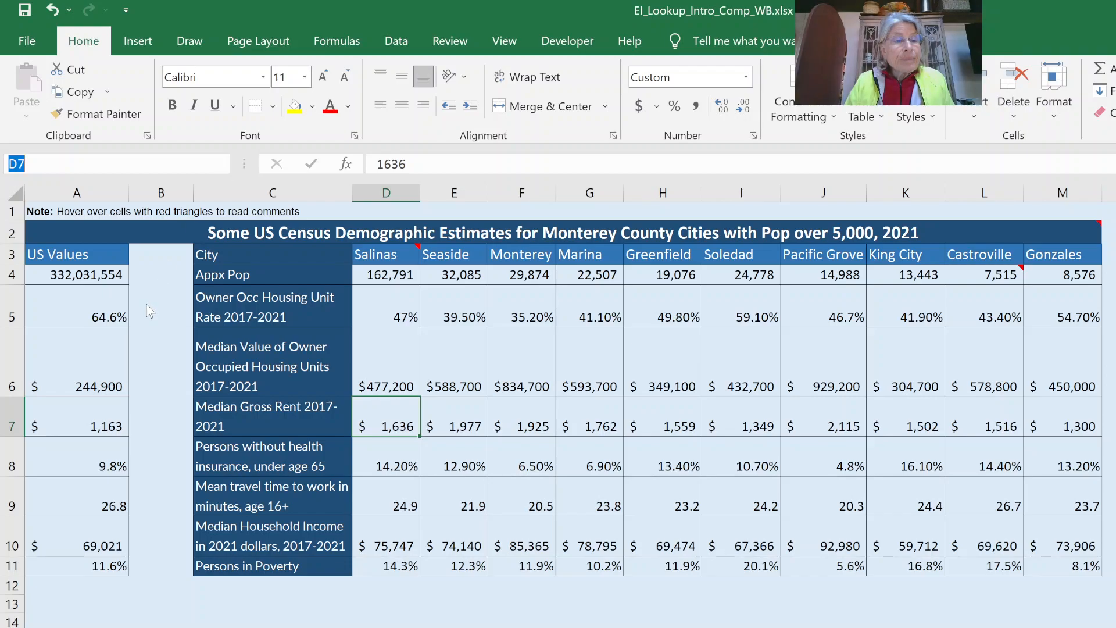
click(121, 229)
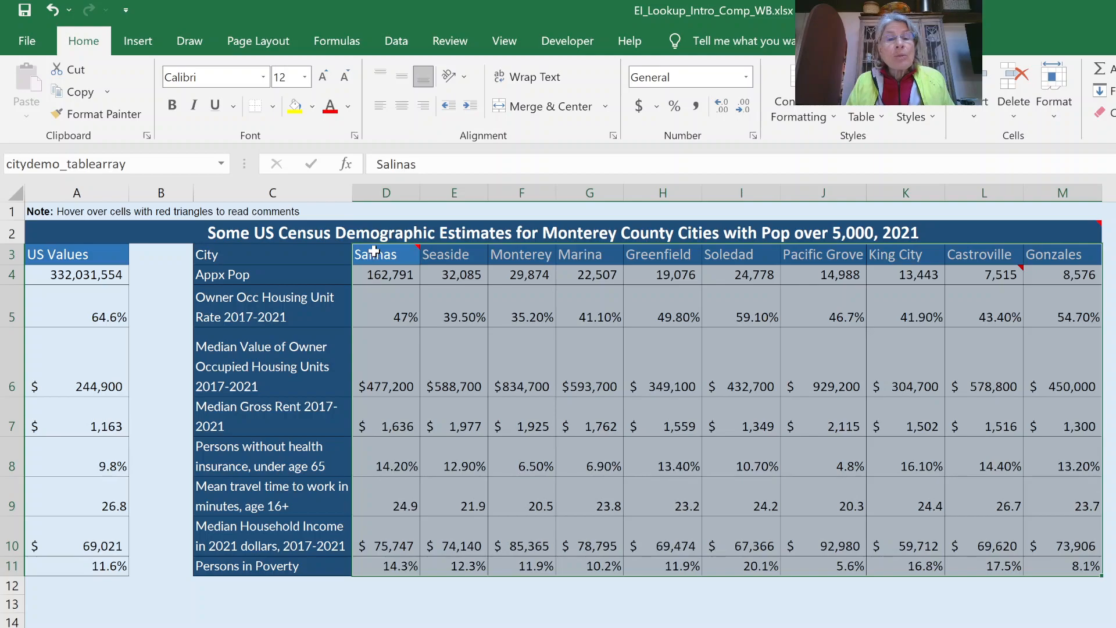
mouse_move(384, 256)
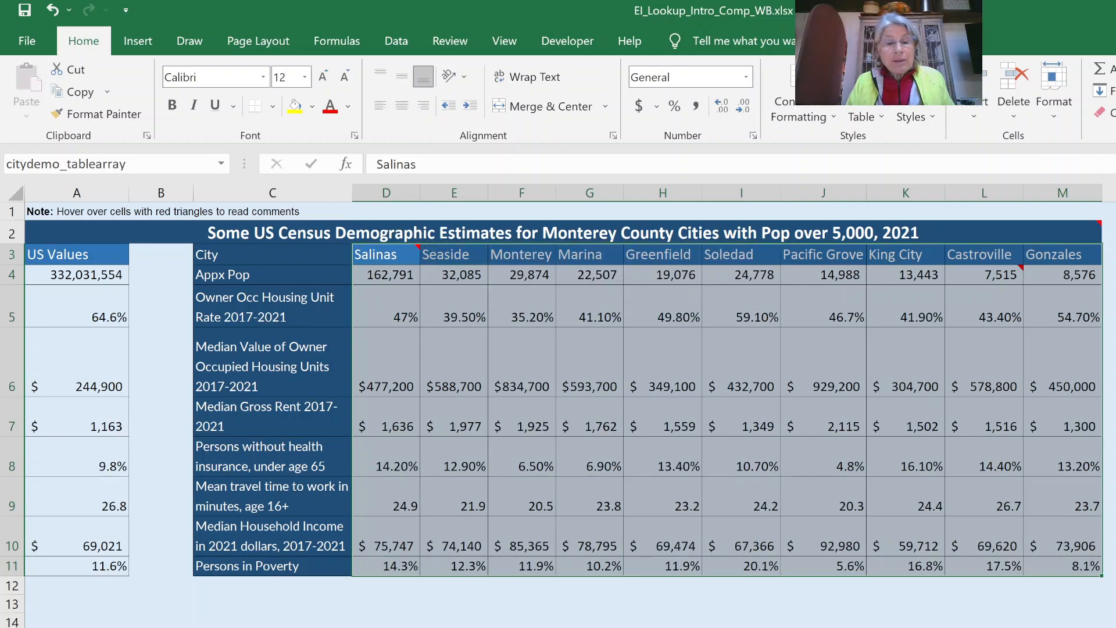
key(ctrl+Page_Down)
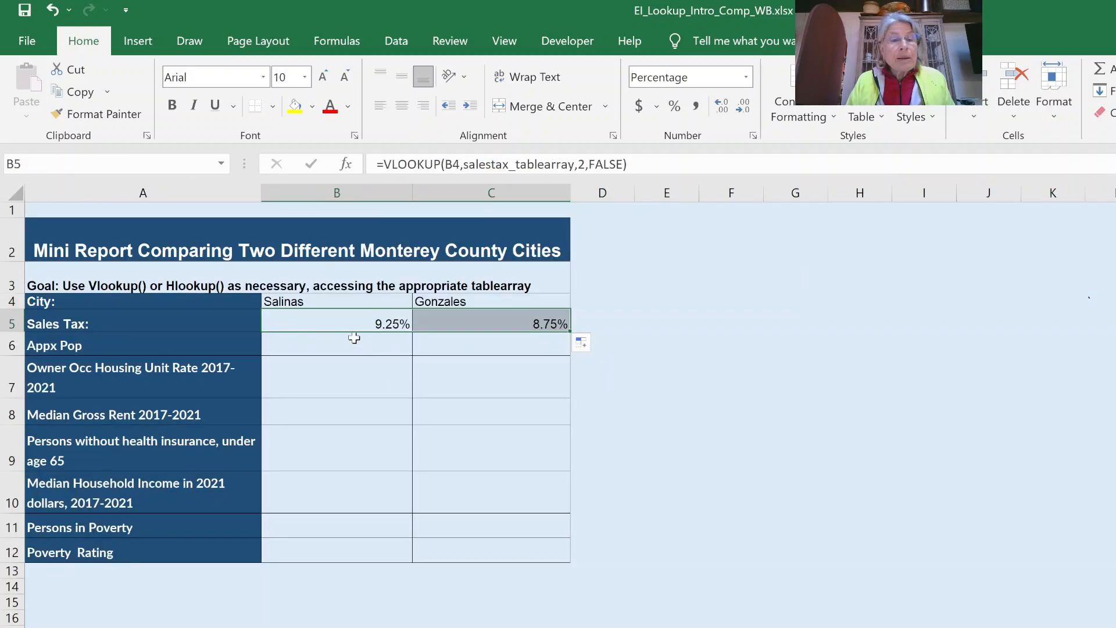
- Enter =HLOOKUP(B$4,citydemo_tablearray,2,FALSE) in B6, returning Salinas's population of 162791
click(350, 349)
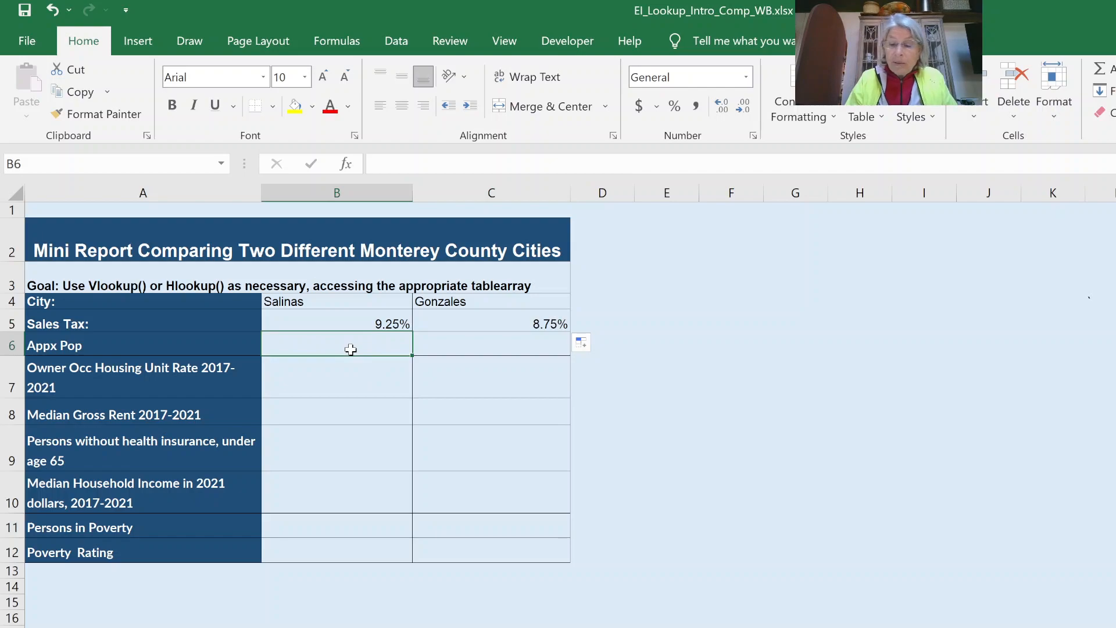
text(=hlookup()
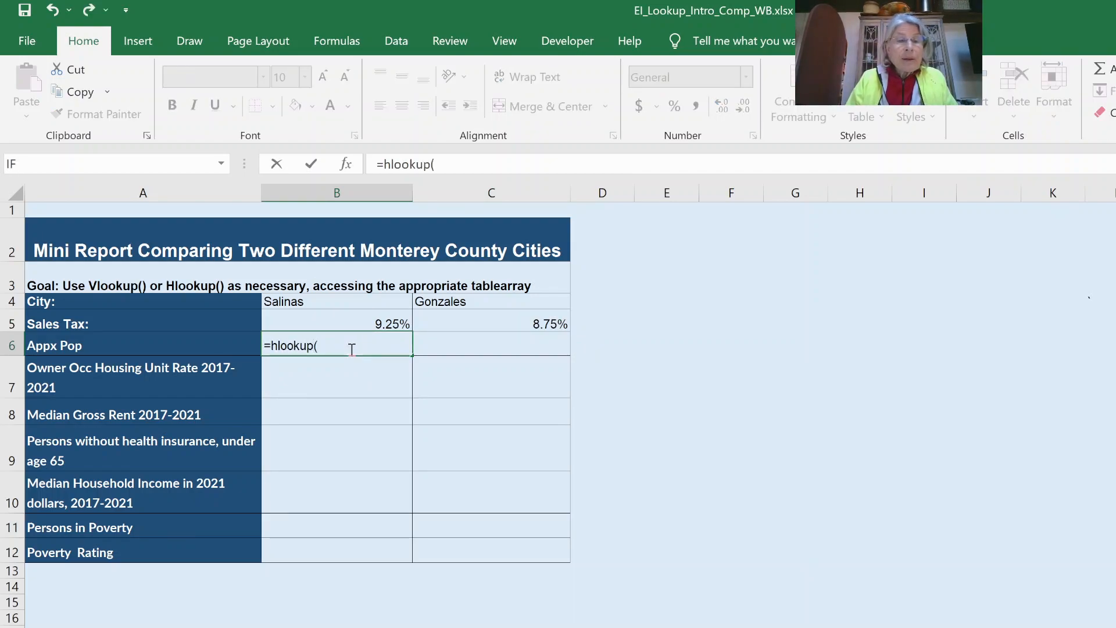
click(337, 299)
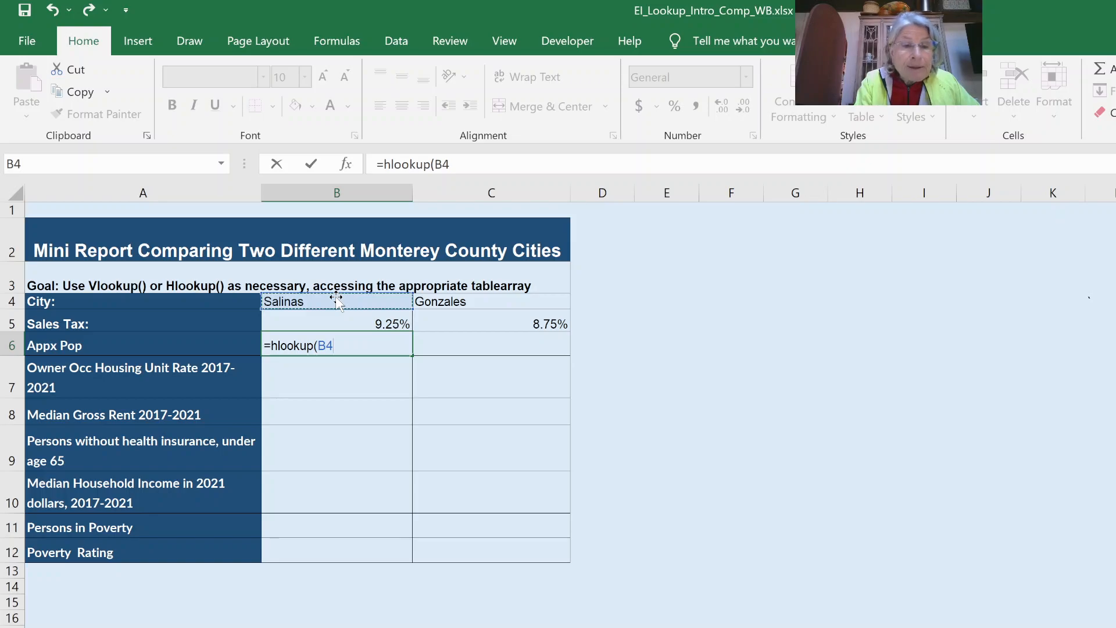
key(F4)
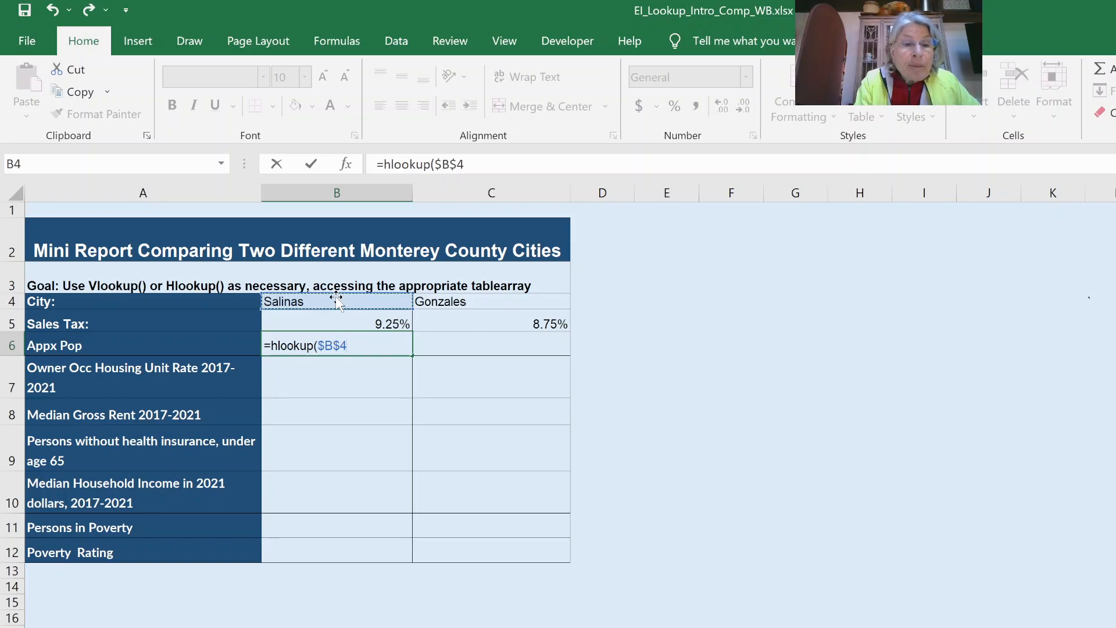
key(F4)
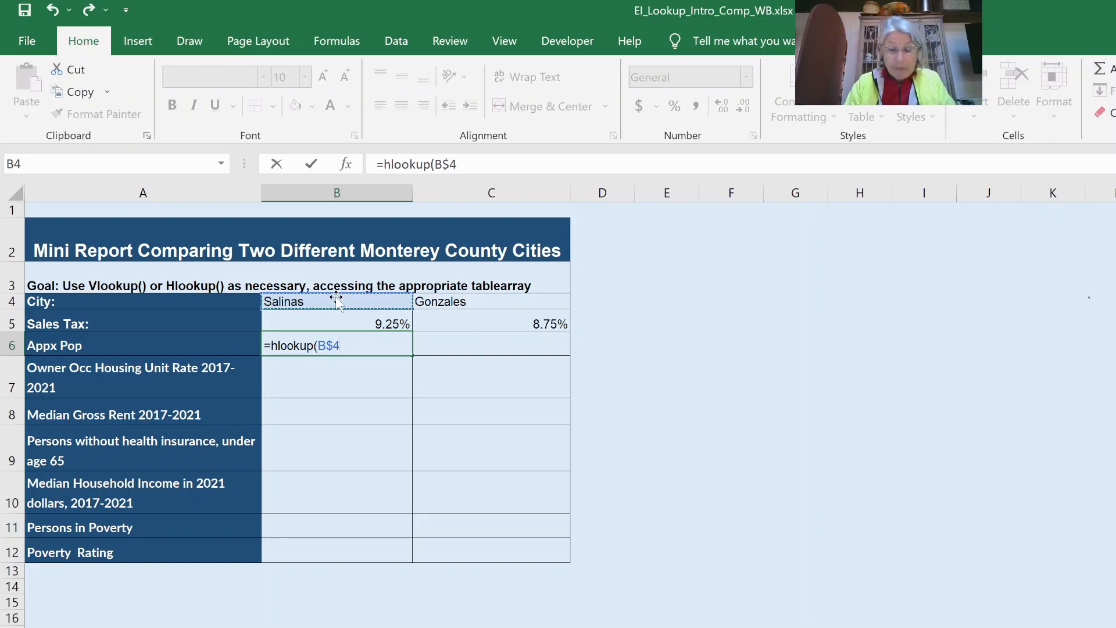
text(,)
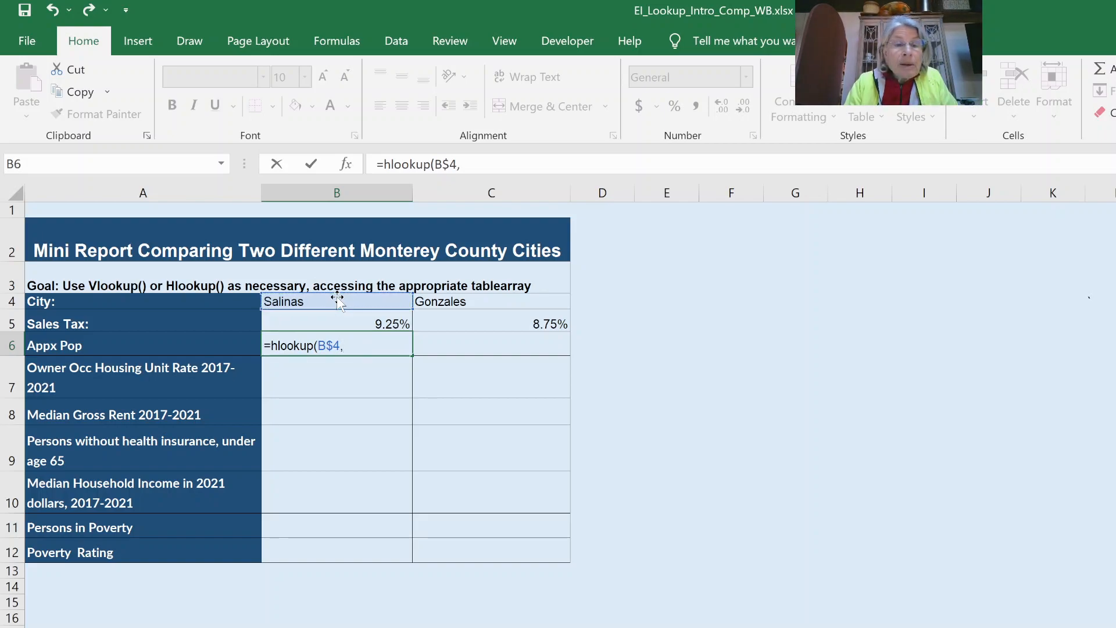
text(ci)
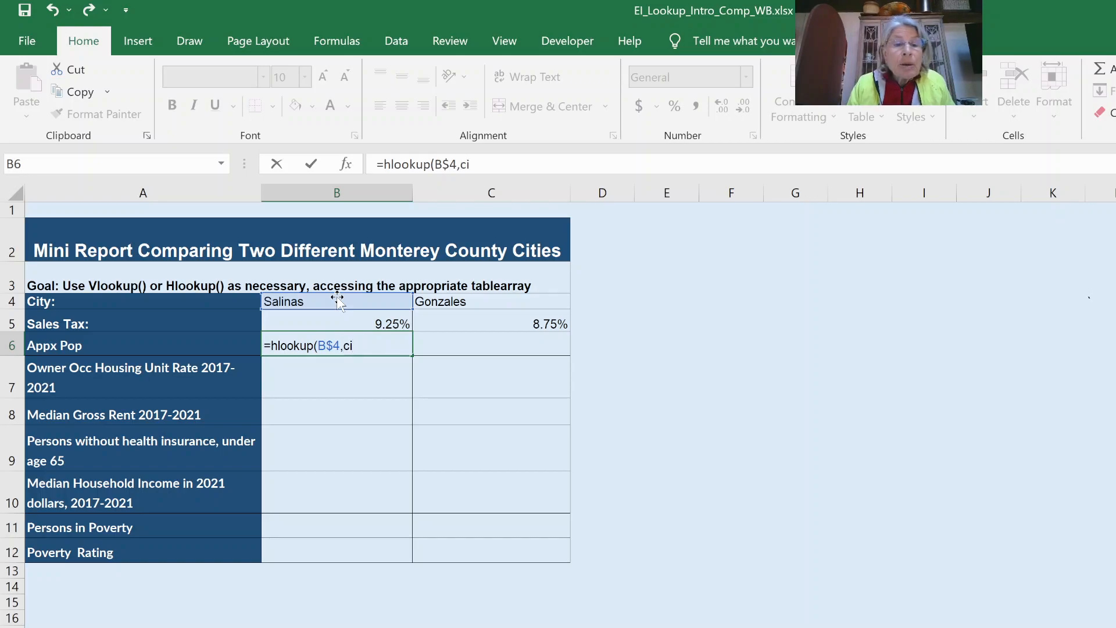
text(tydemo_tablearray)
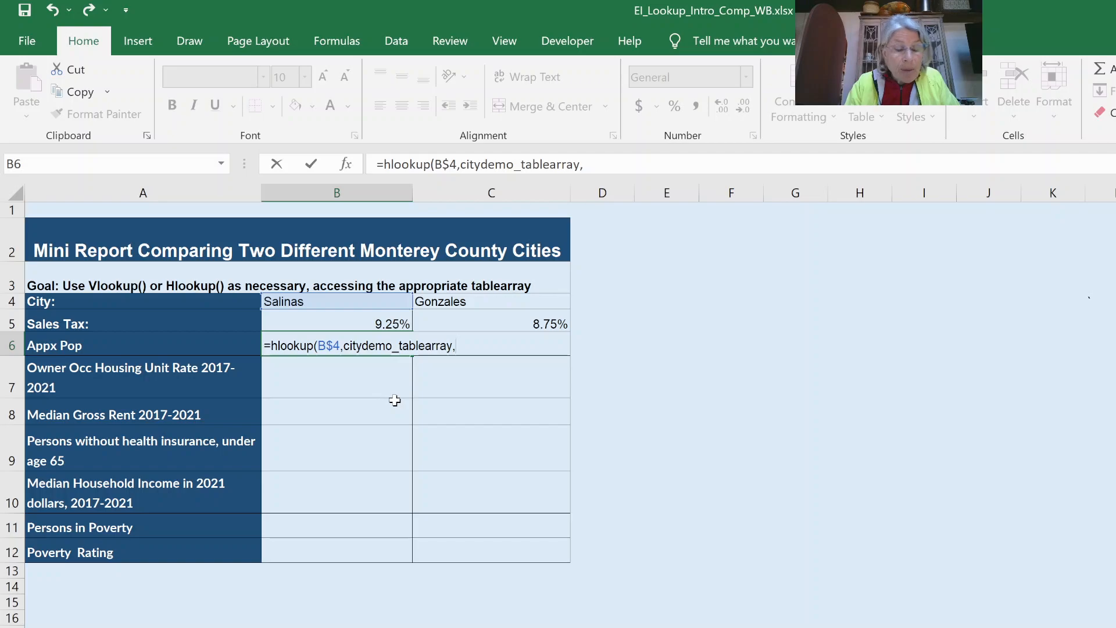
text(,2)
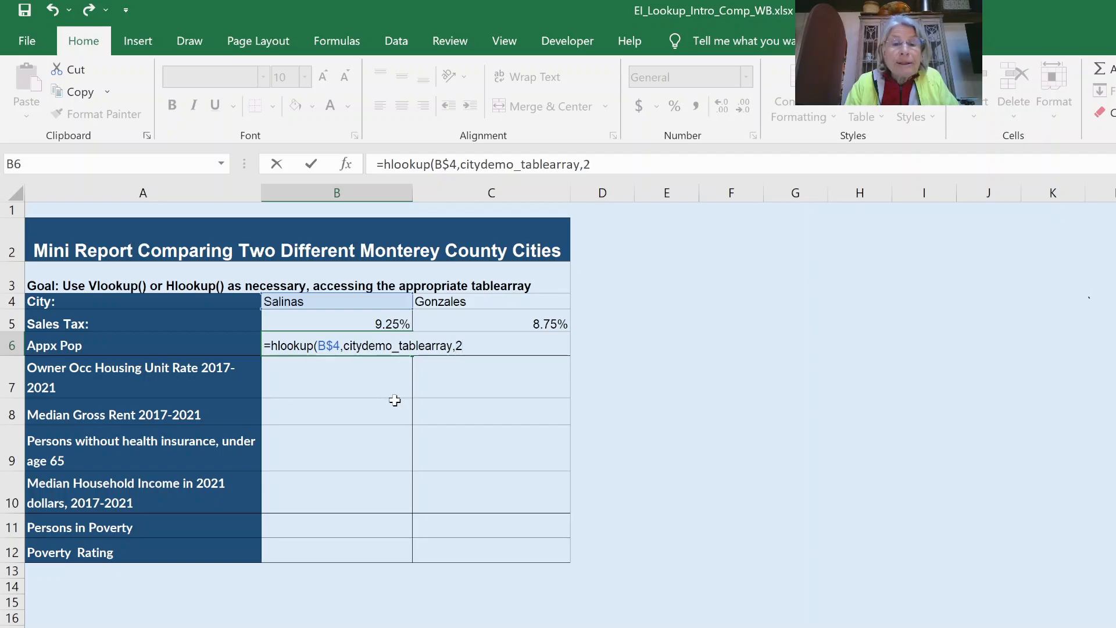
text(,FALSE)
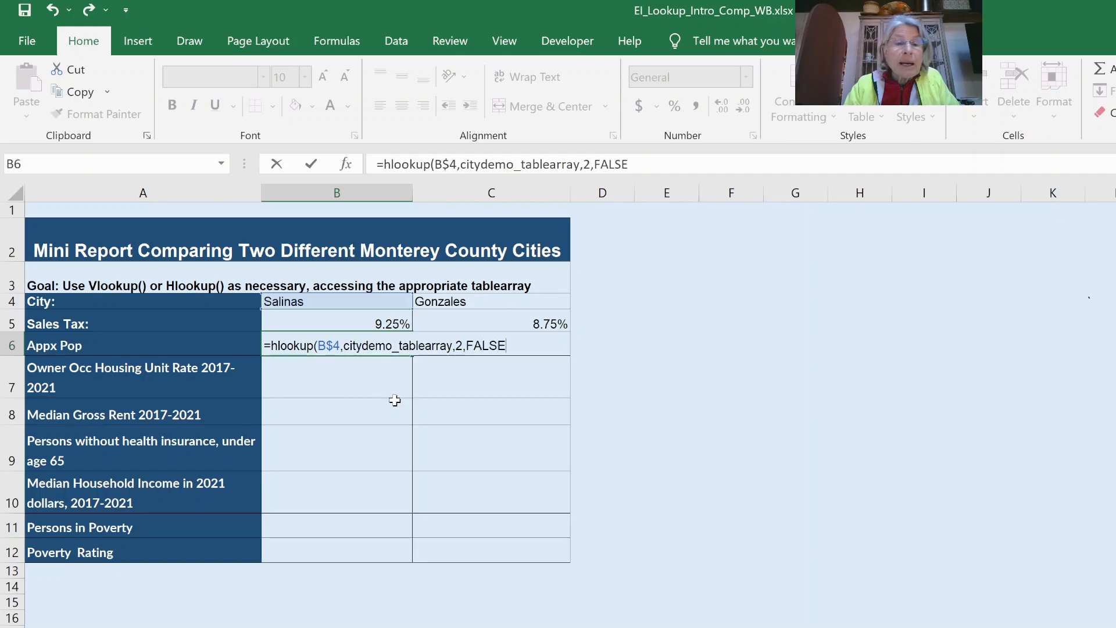
text())
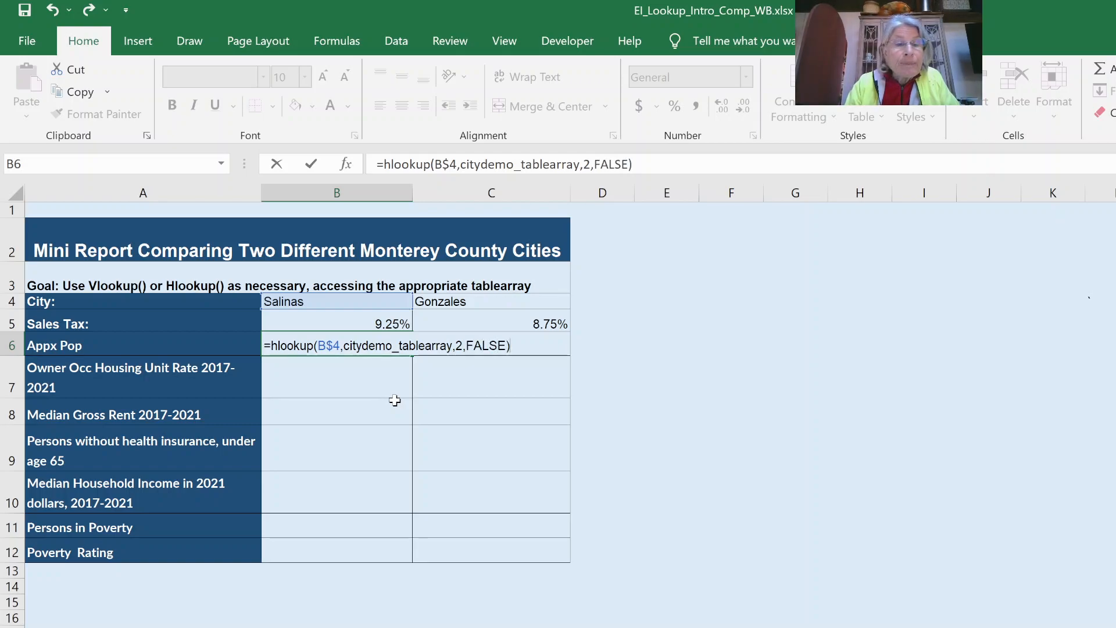
key(Return)
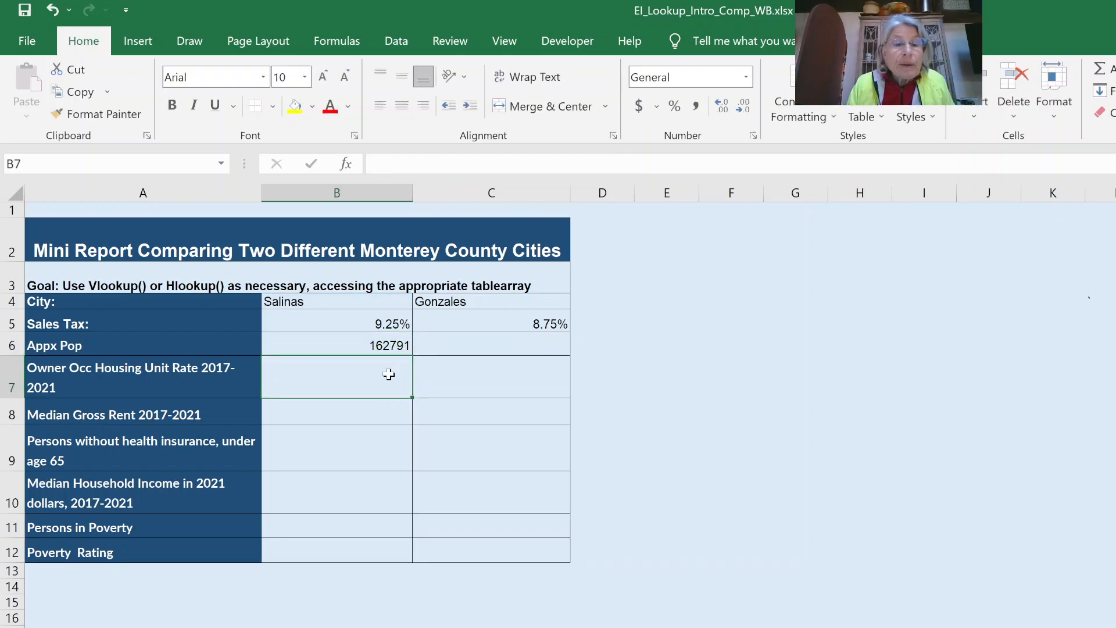
- Format B6 in Comma Style with no decimals (162,791) and copy it to C6 for Gonzales (8,576)
click(379, 345)
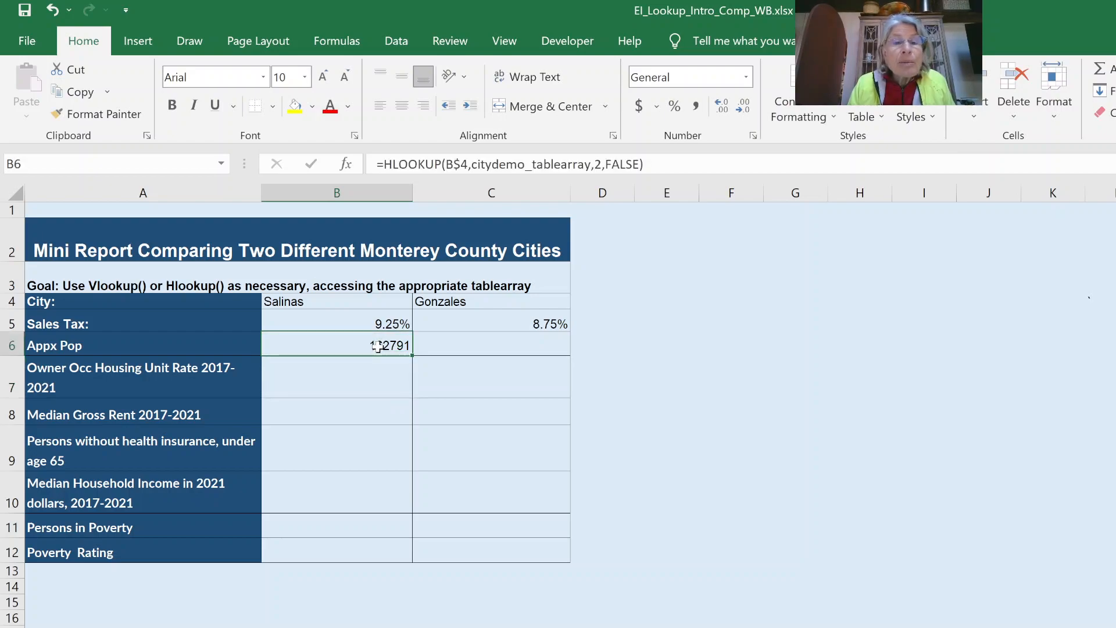
click(694, 106)
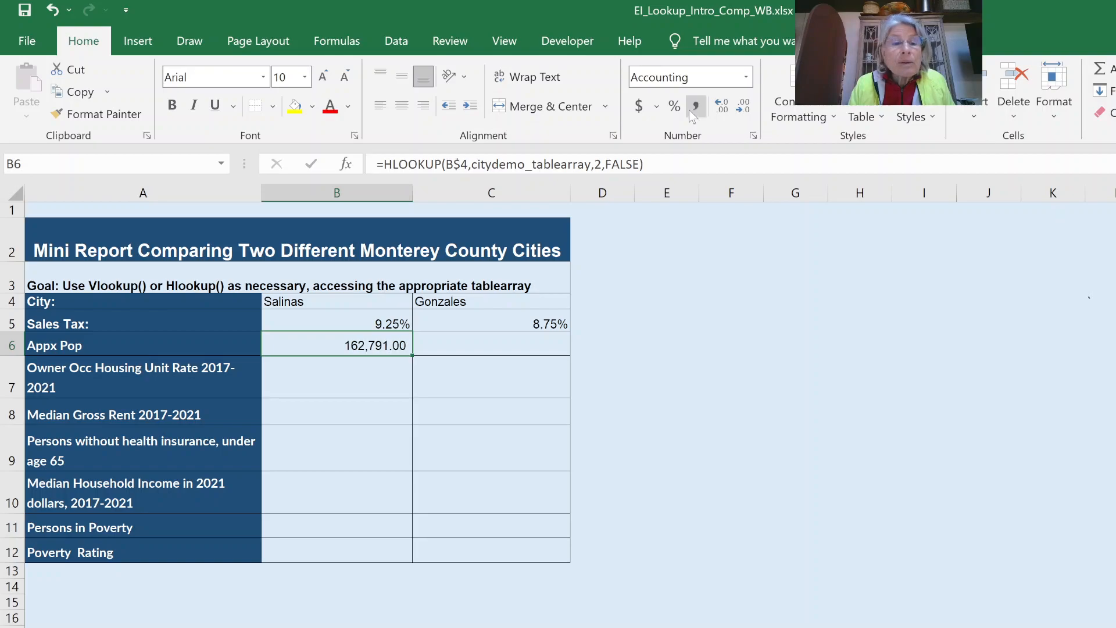
click(738, 110)
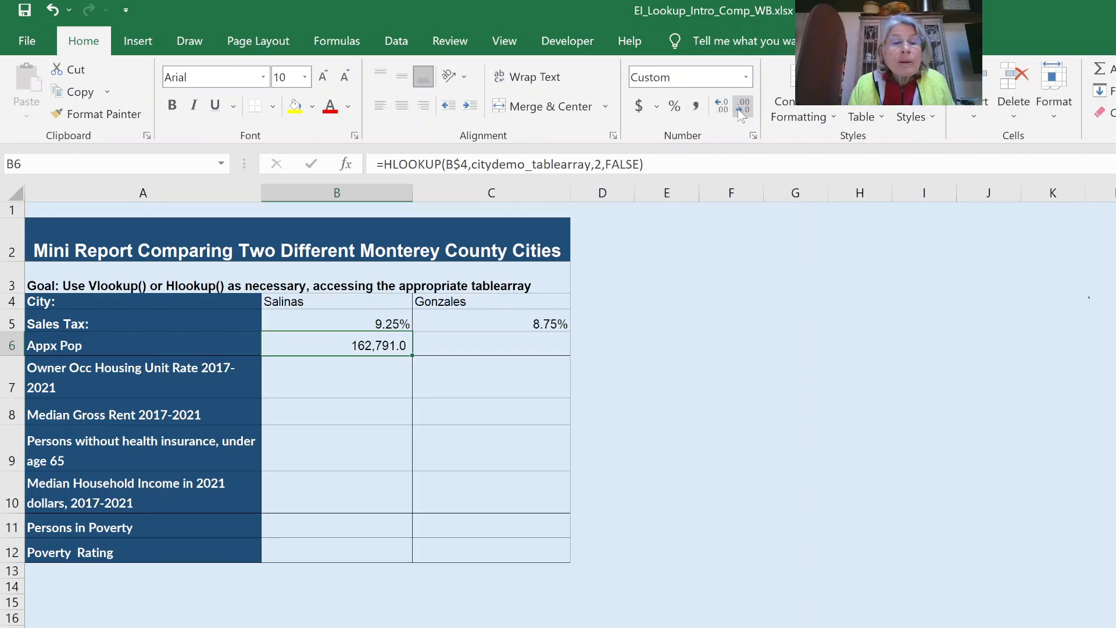
click(738, 110)
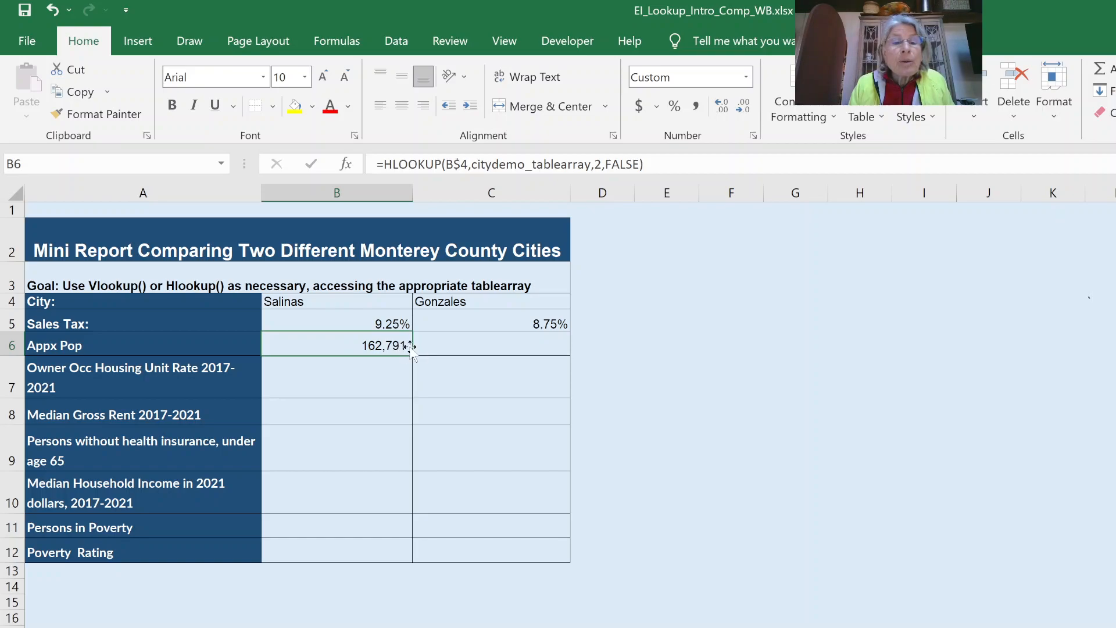
drag(414, 356, 516, 348)
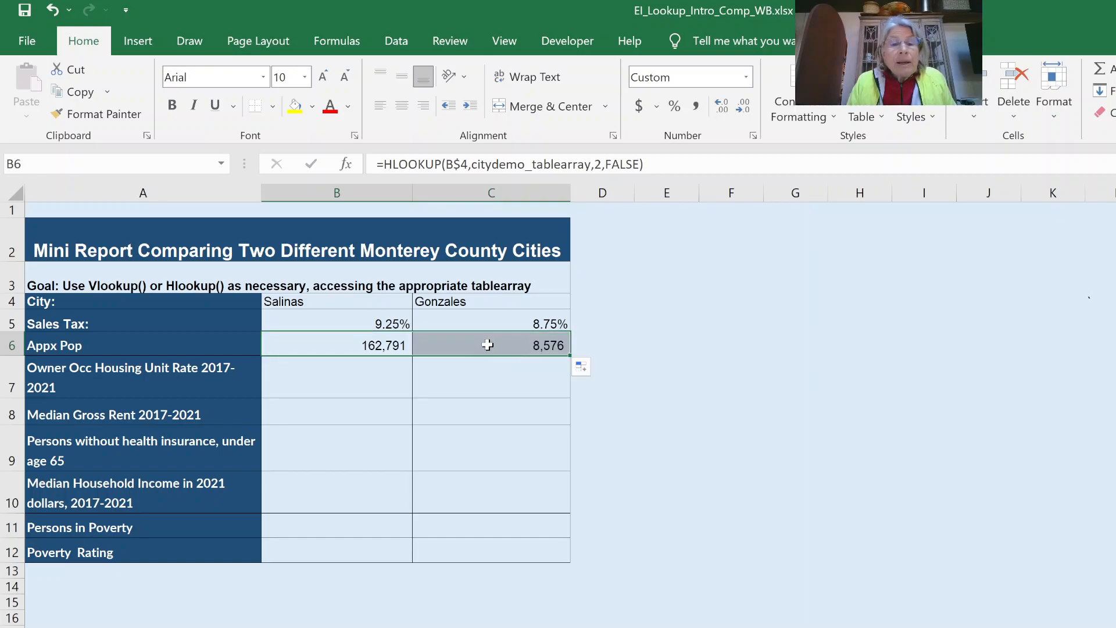
click(488, 345)
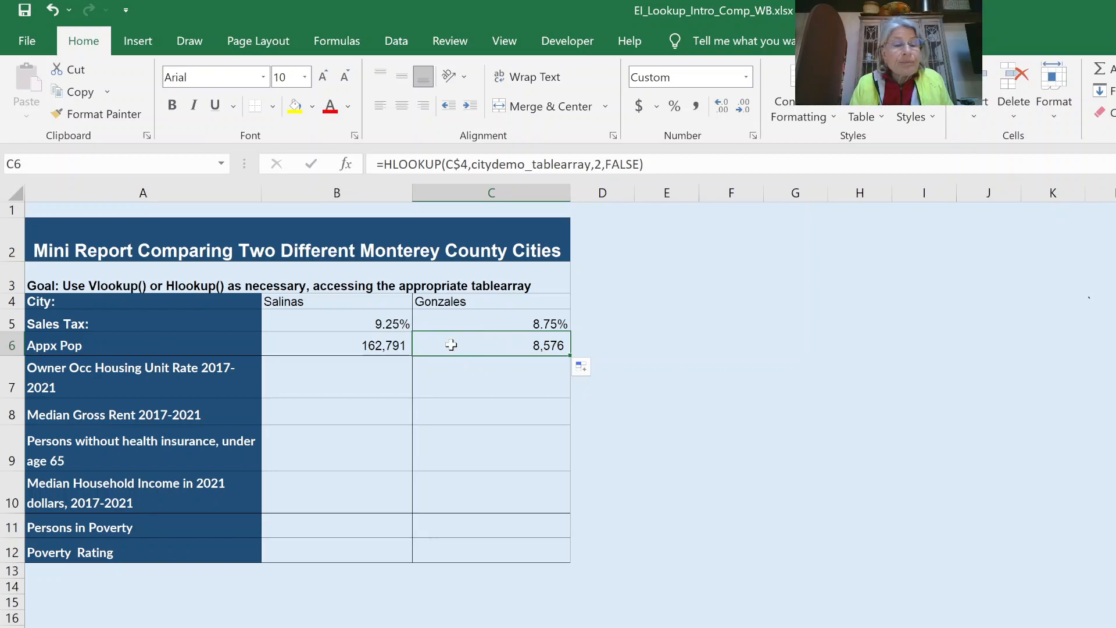
drag(377, 346, 474, 345)
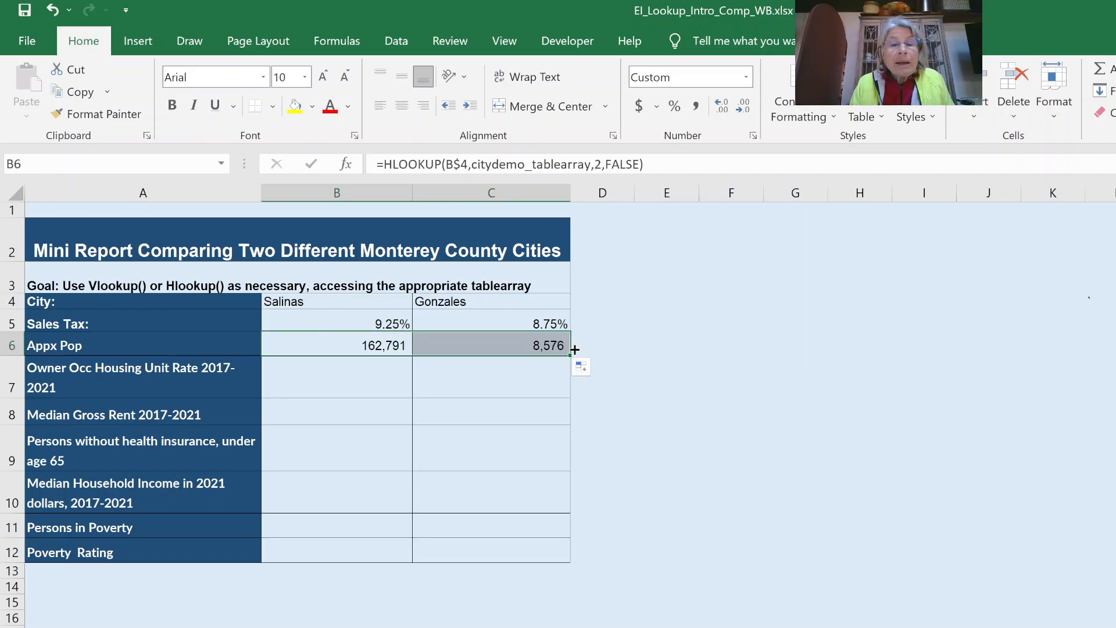
- Copy the population lookups down into row 7 and change B7's HLOOKUP row index to 3
drag(573, 355, 571, 390)
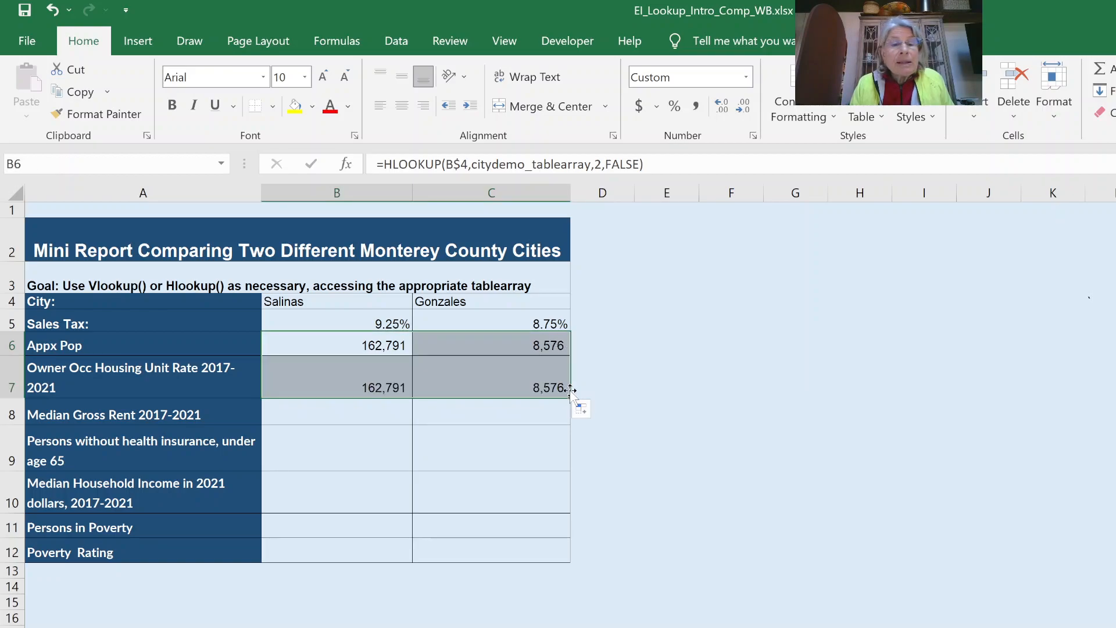
click(364, 378)
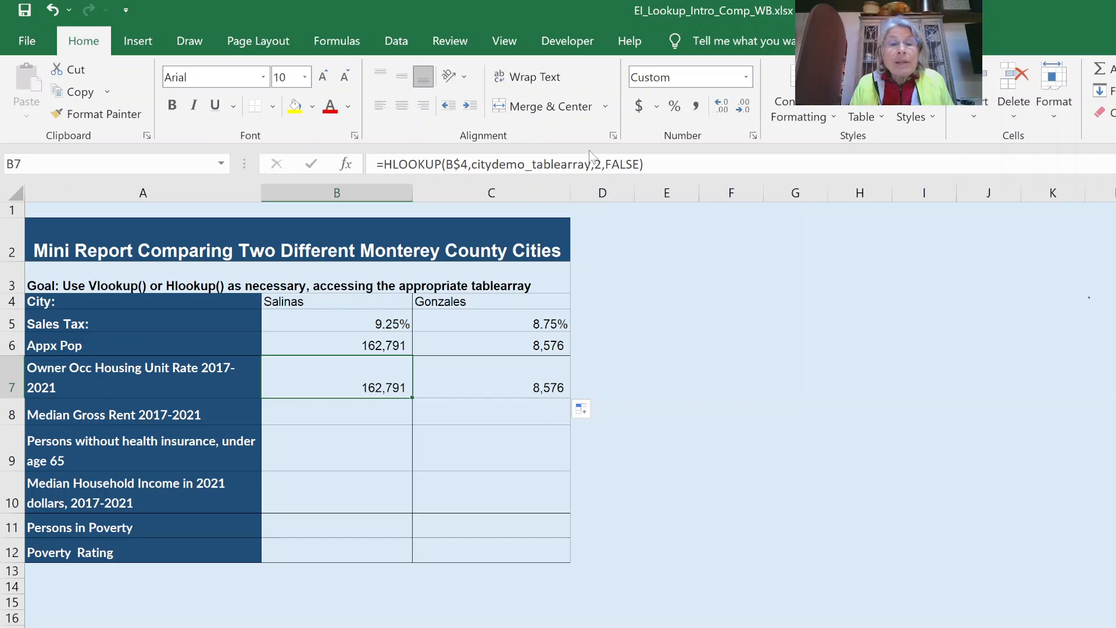
click(597, 164)
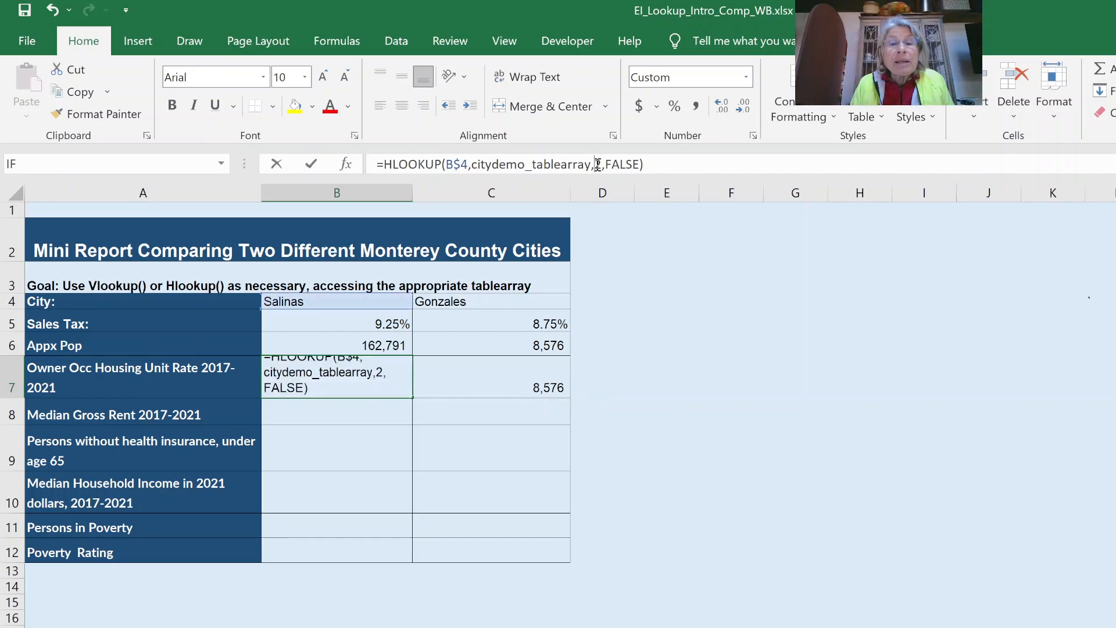
double_click(598, 164)
text(3)
key(Return)
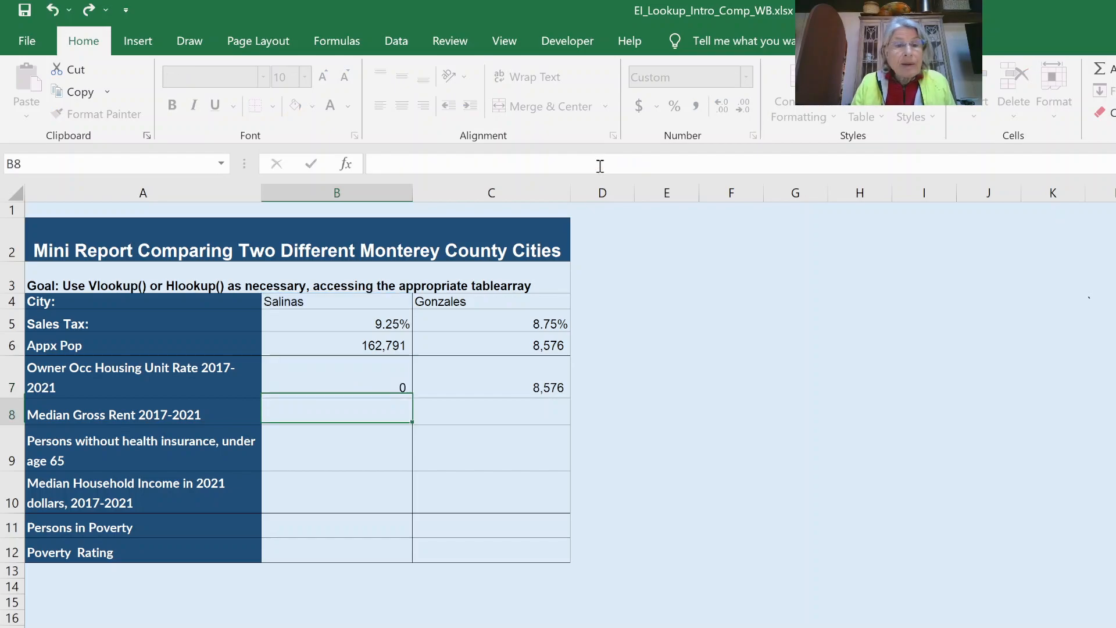
- Format B7 as a one-decimal percentage and copy it to C7, giving 47.0% and 54.7%
click(371, 378)
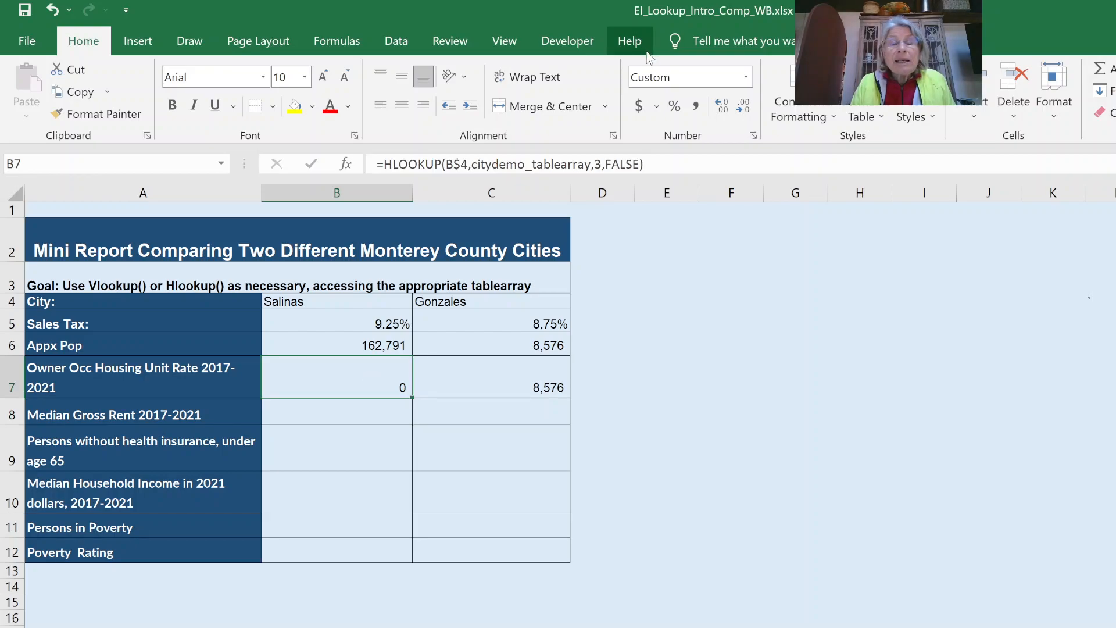
click(720, 109)
click(720, 108)
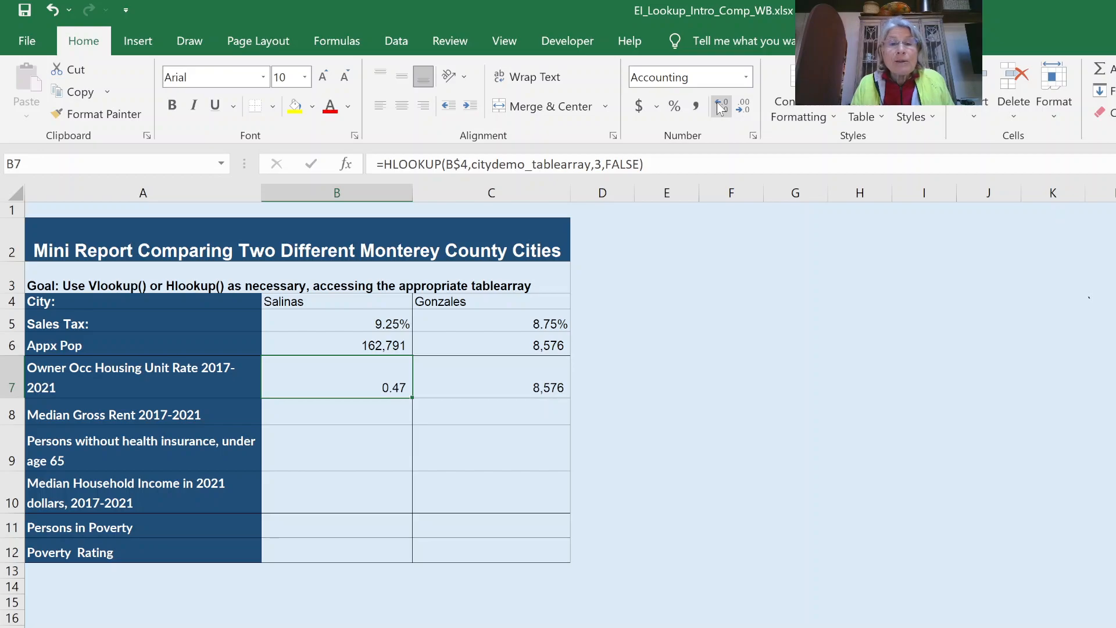
click(675, 107)
click(721, 106)
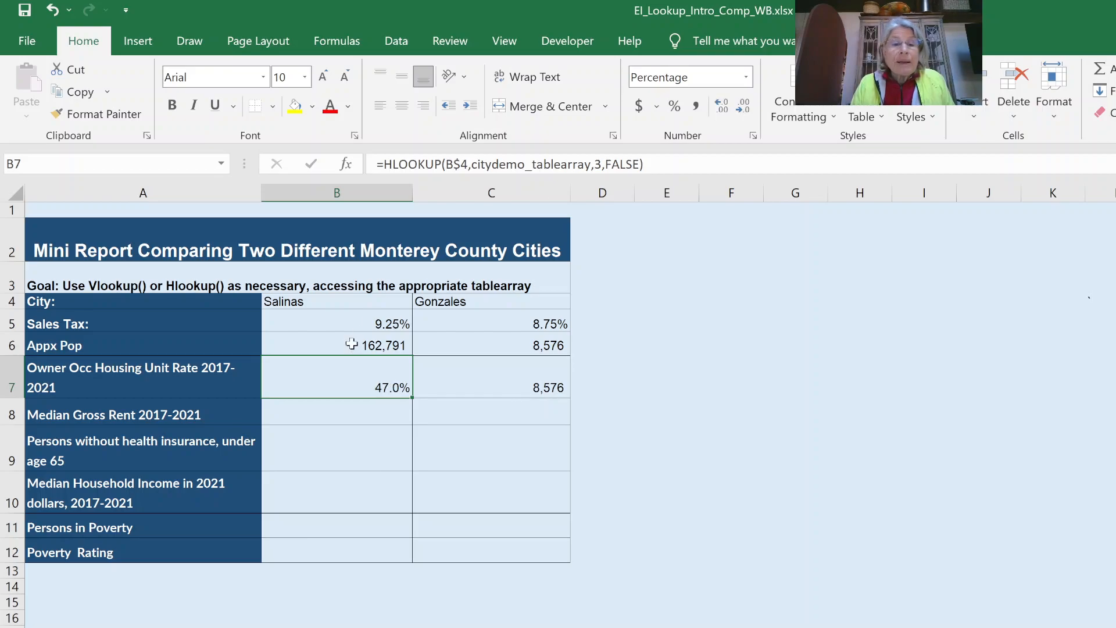
drag(412, 397, 549, 386)
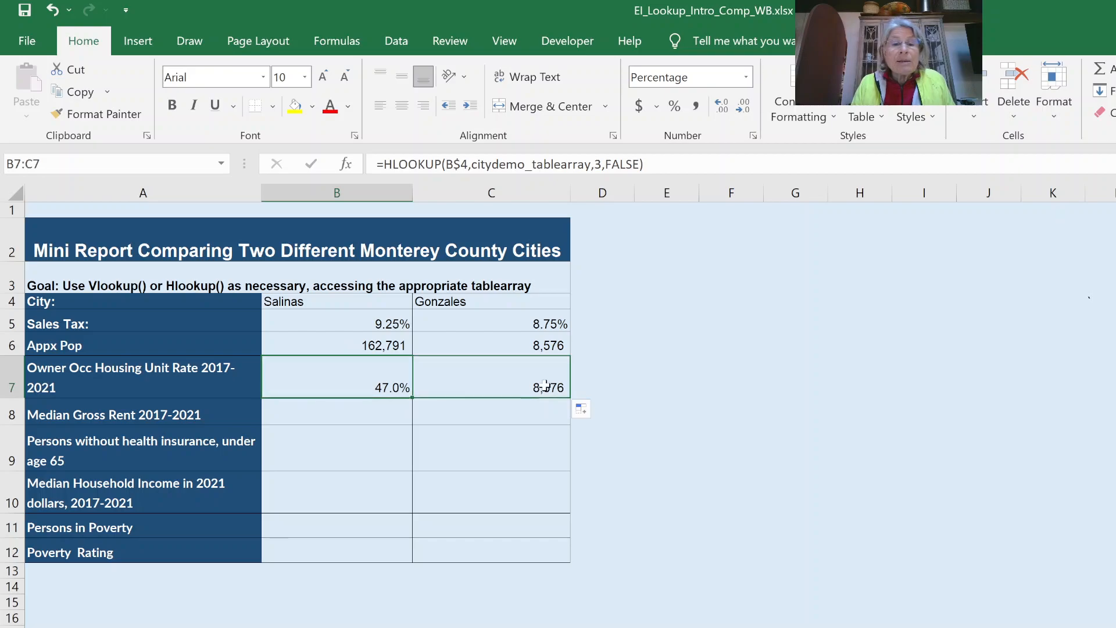
click(500, 368)
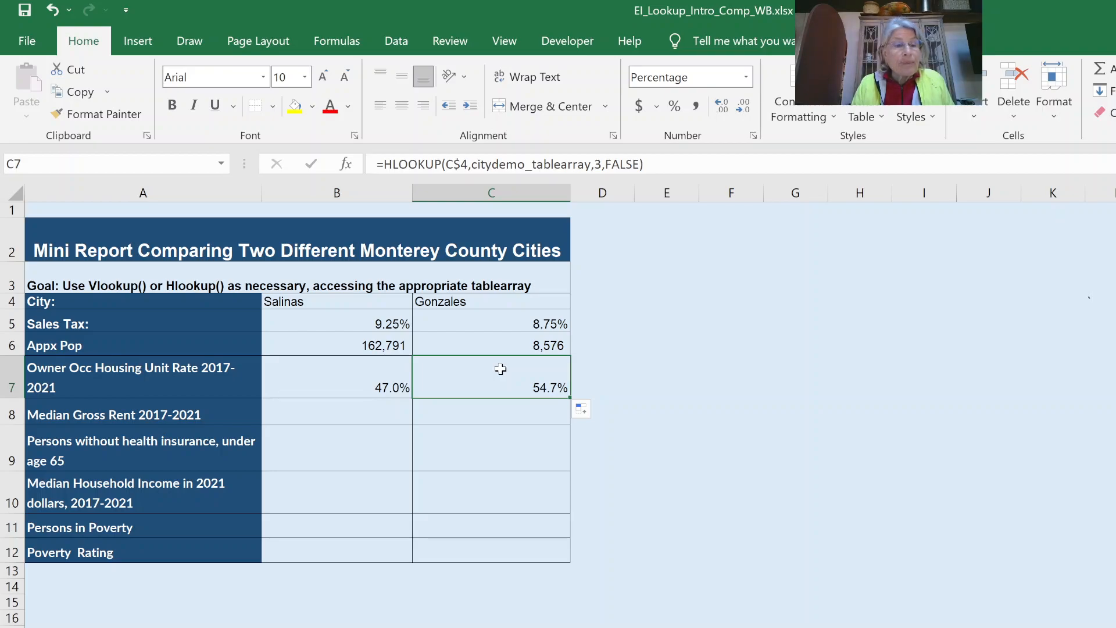
drag(368, 372, 509, 382)
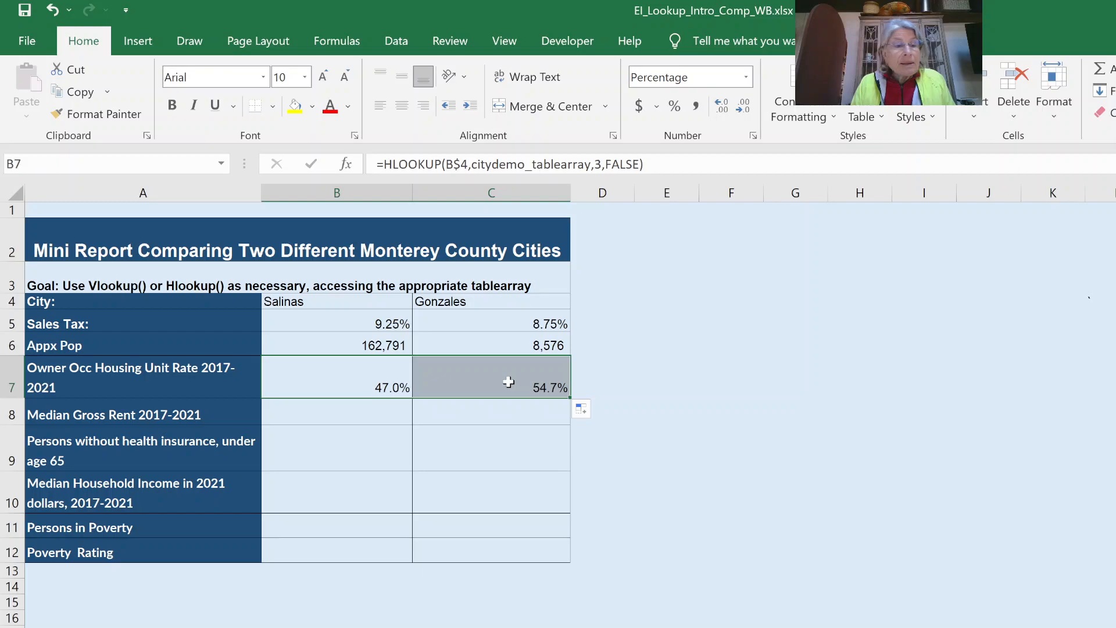
click(356, 372)
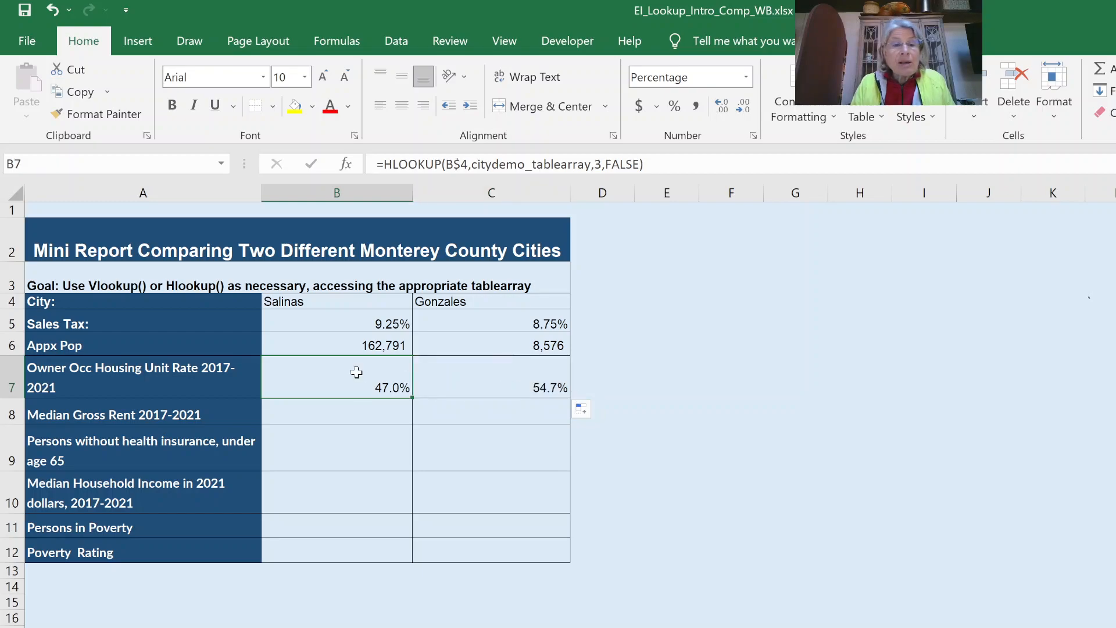
- Copy the housing-rate lookup down to B8 and change its HLOOKUP row index to 5 for median gross rent
drag(411, 398, 405, 415)
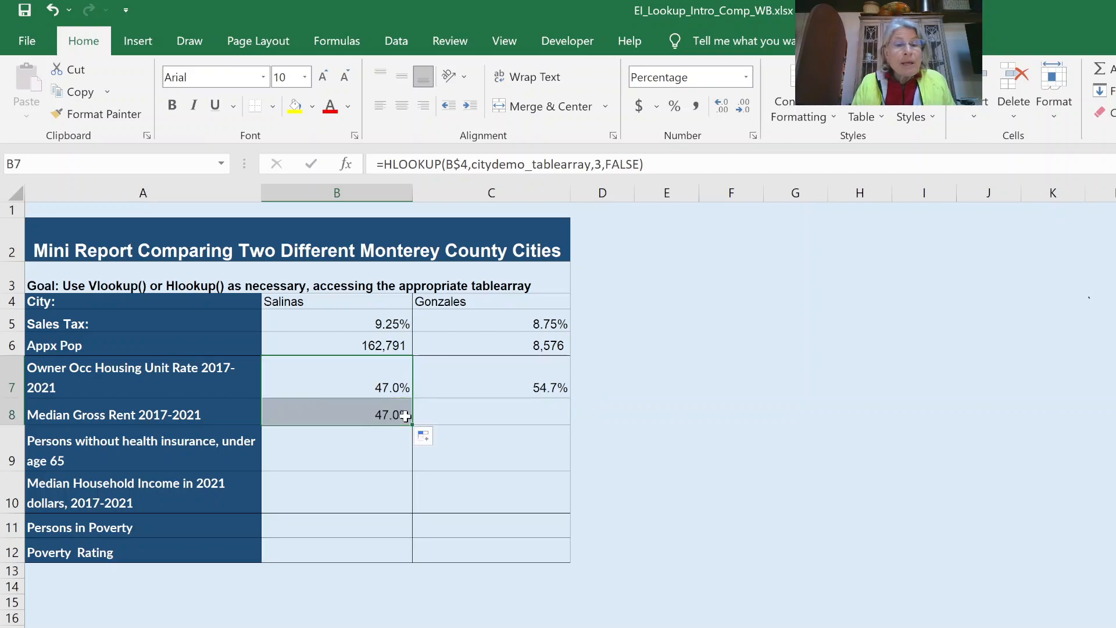
click(347, 420)
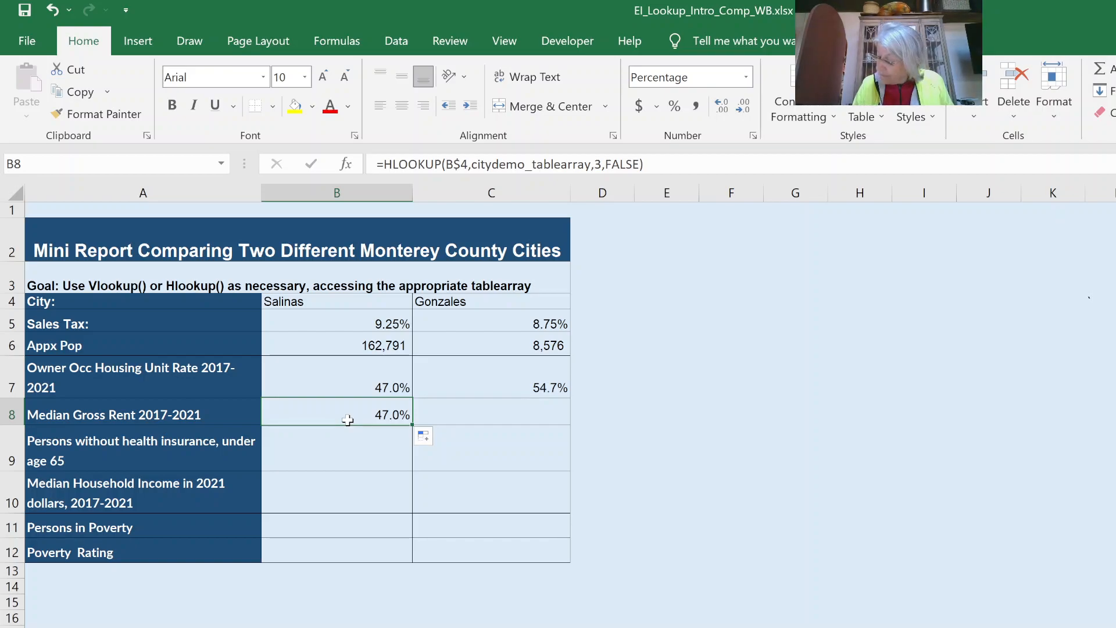
click(597, 165)
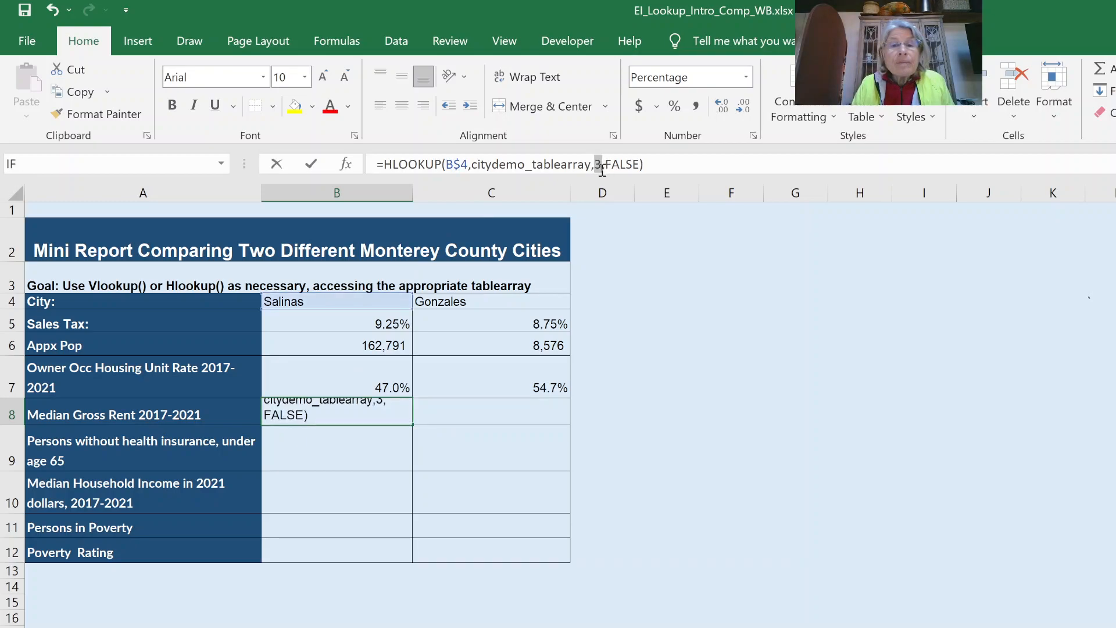
double_click(598, 165)
text(5)
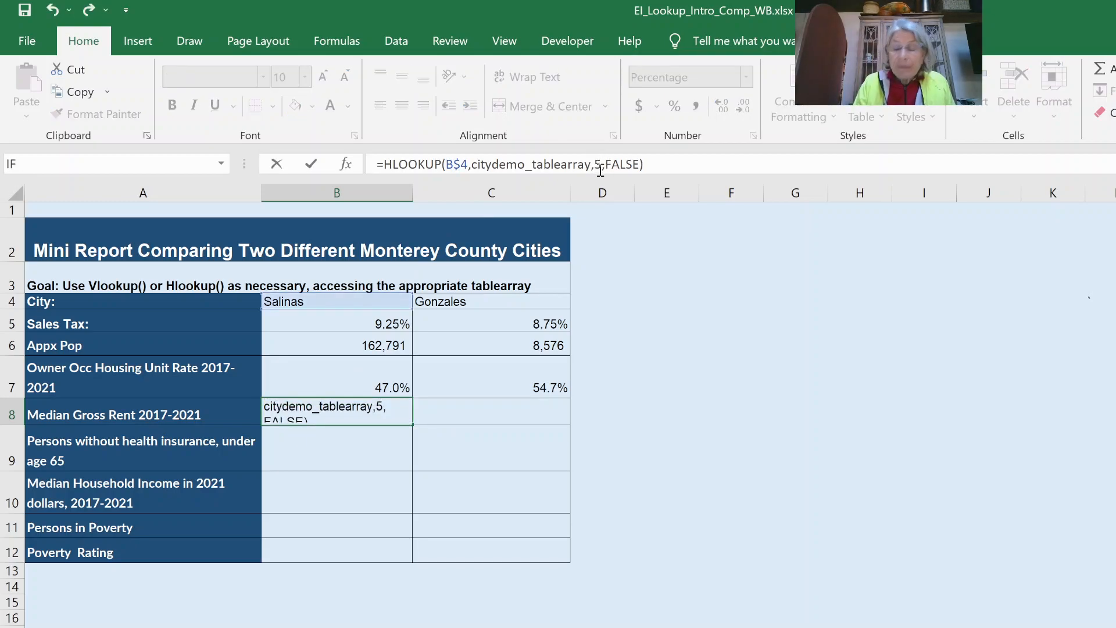
key(Return)
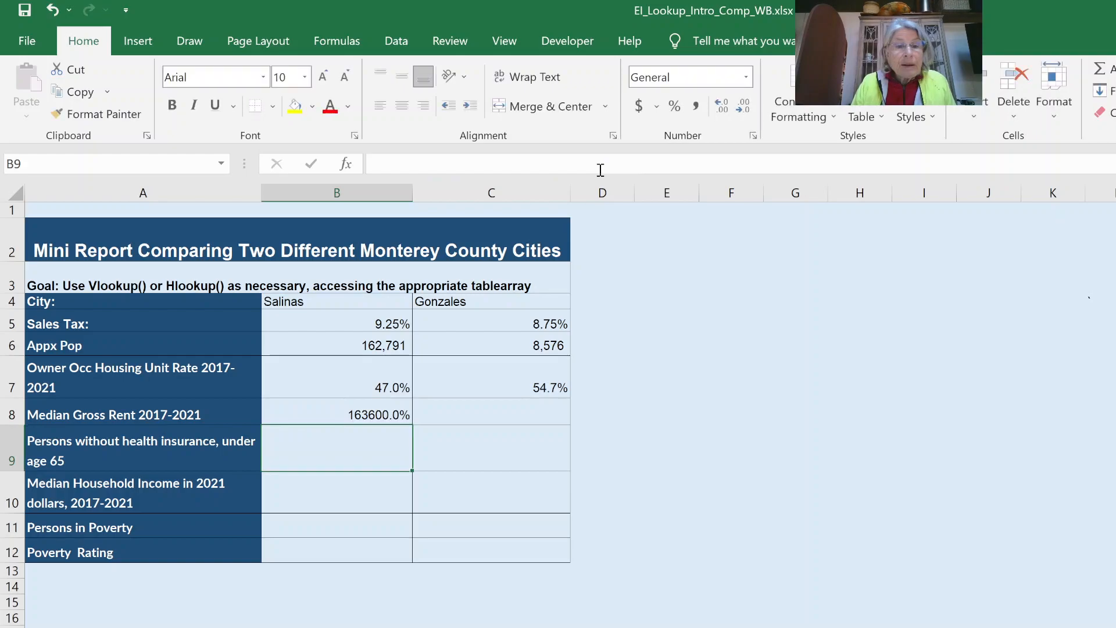
- Format B8 as currency with no decimals ($1,636) and copy it to C8 for Gonzales ($1,300)
click(360, 418)
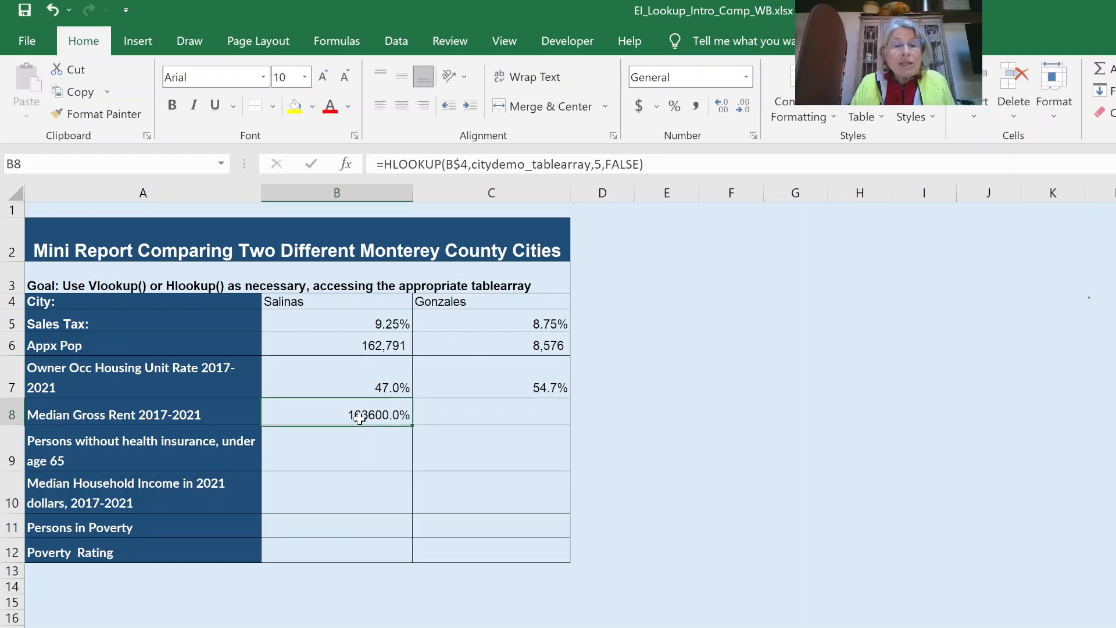
click(641, 105)
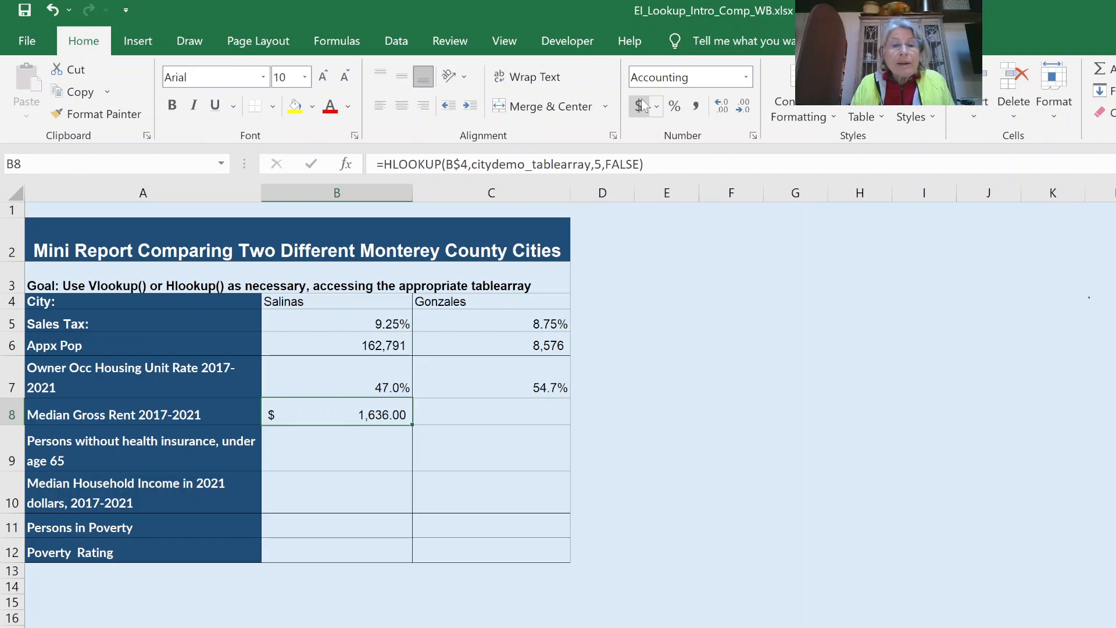
click(737, 107)
click(737, 107)
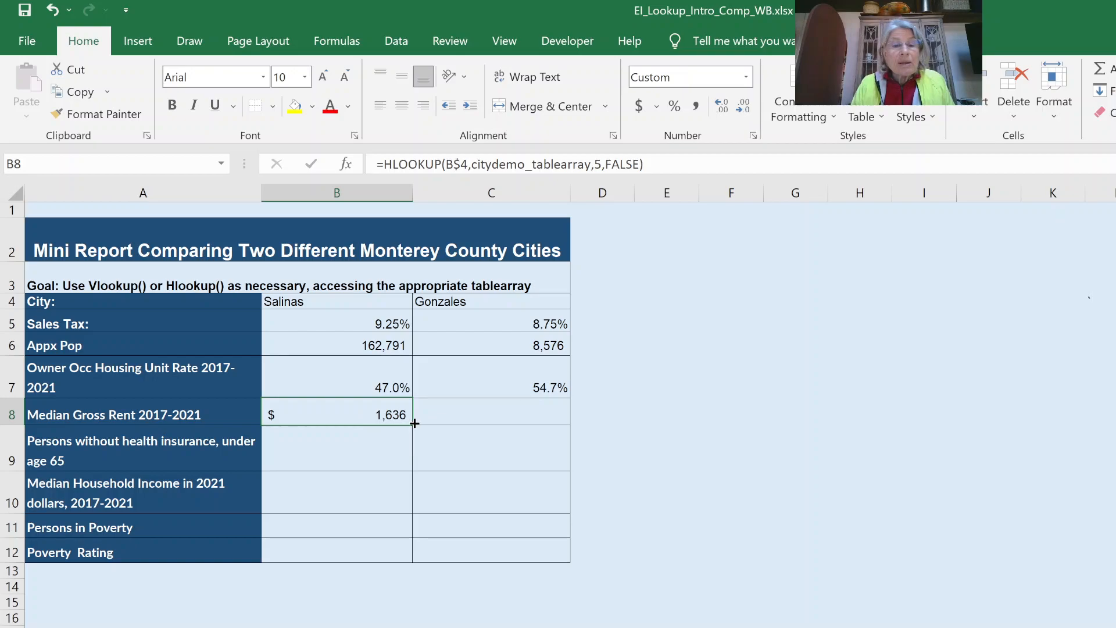
drag(414, 423, 539, 411)
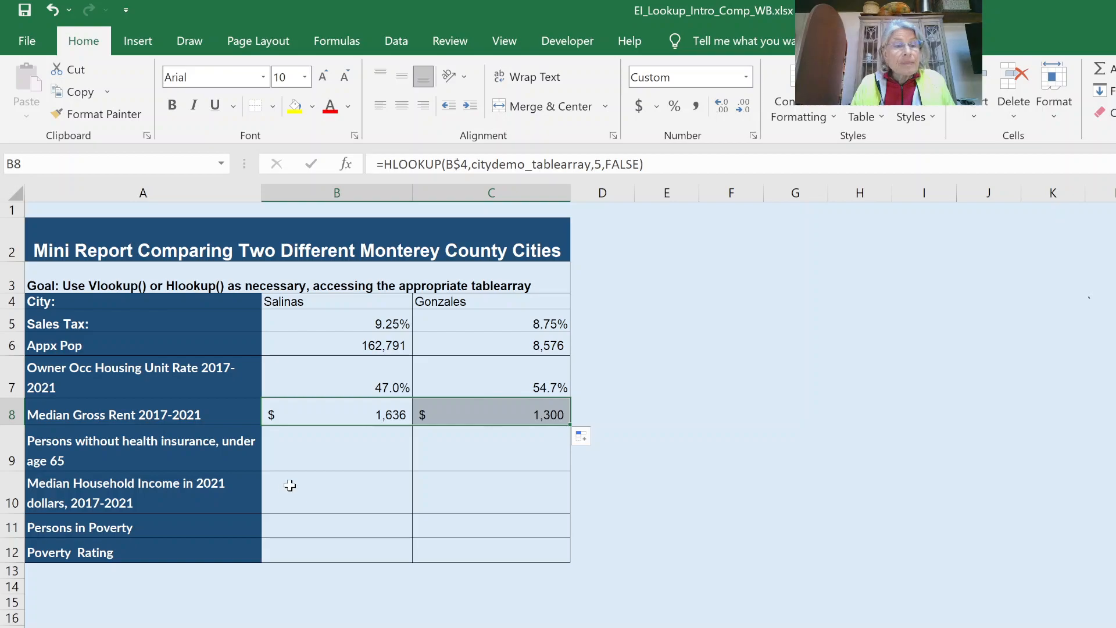
click(333, 408)
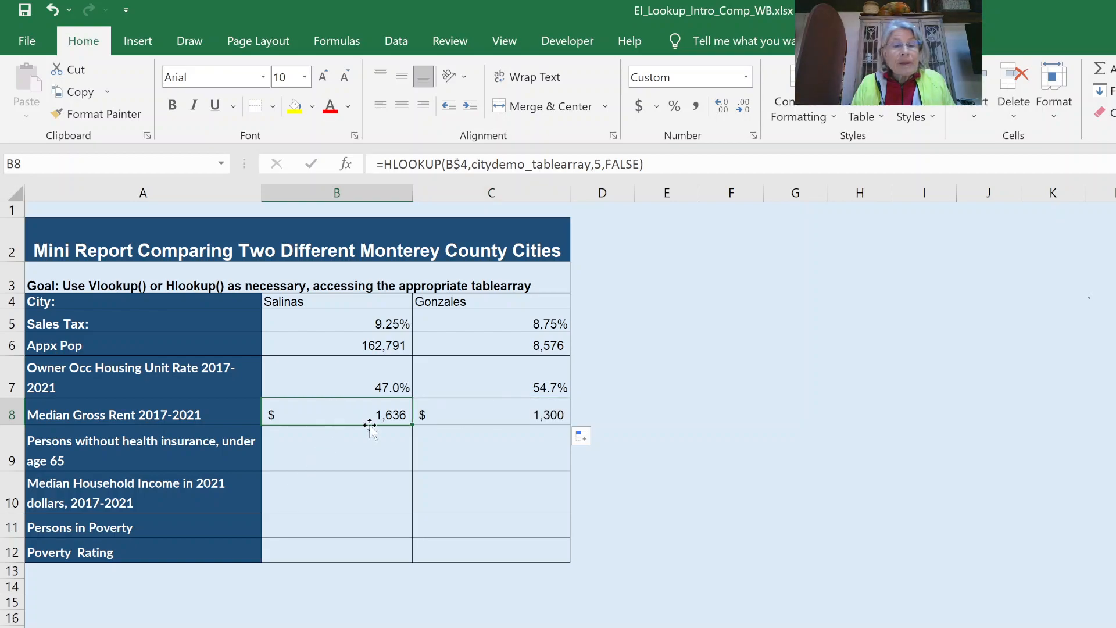
- Copy the rent formula down into B9 and change its HLOOKUP row index to 6
drag(402, 458, 399, 463)
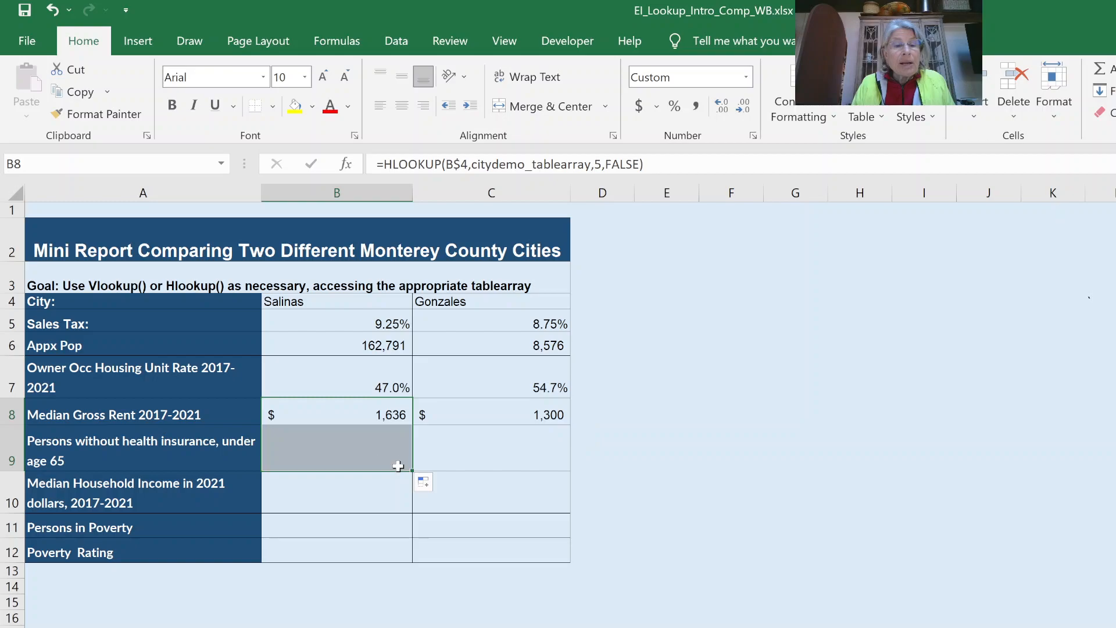
click(346, 459)
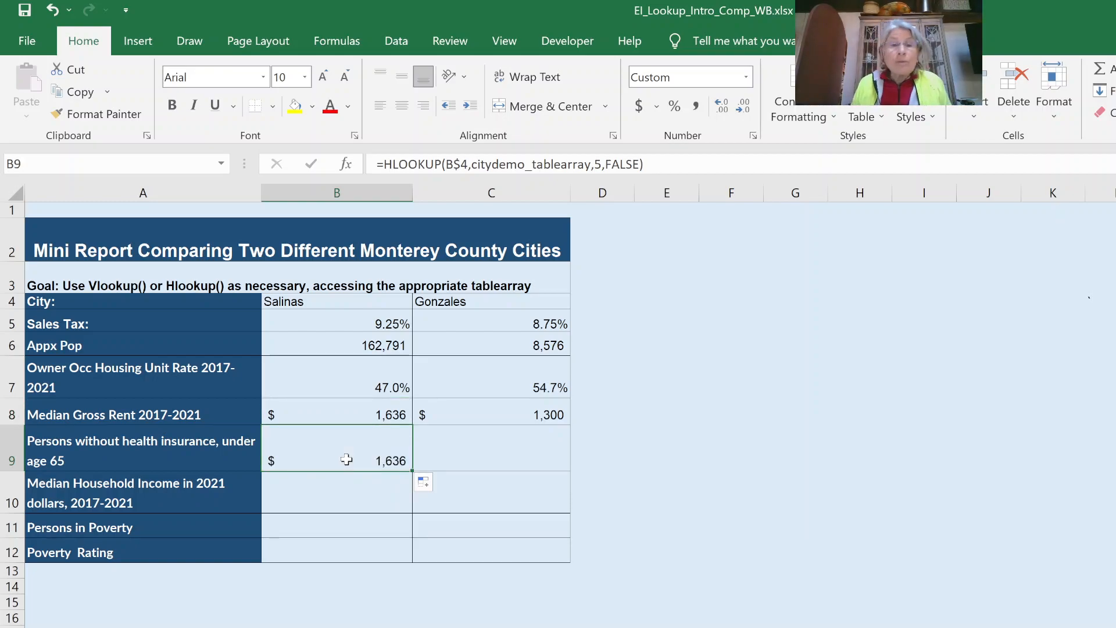
click(597, 163)
double_click(598, 164)
text(6)
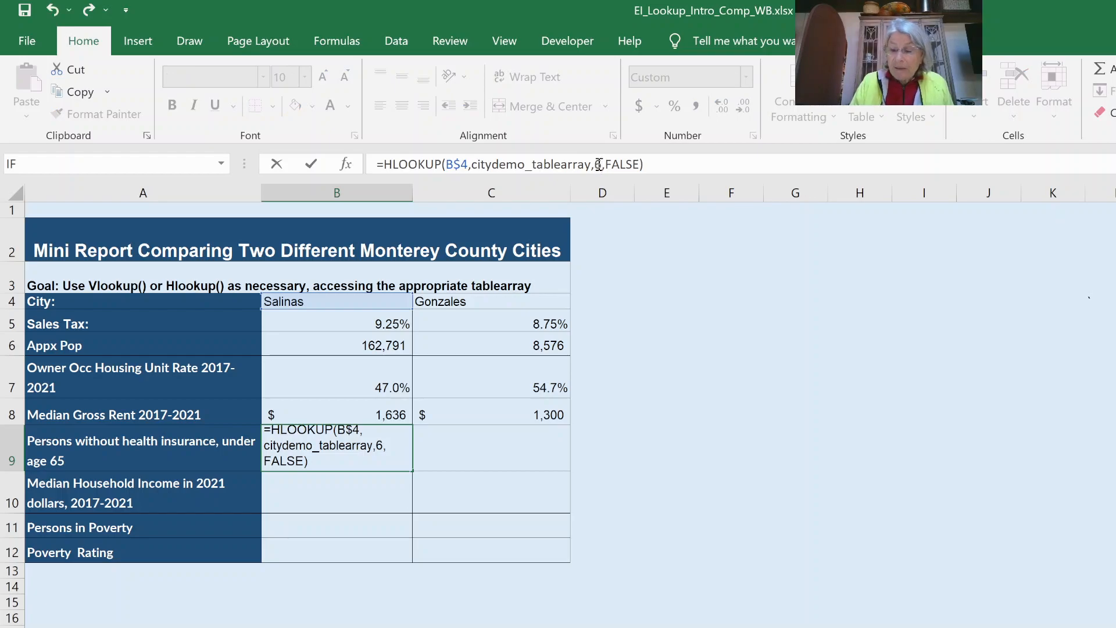
key(Return)
- Format B9 as a one-decimal percentage (14.2%) and copy it to C9 for Gonzales (13.2%)
click(337, 449)
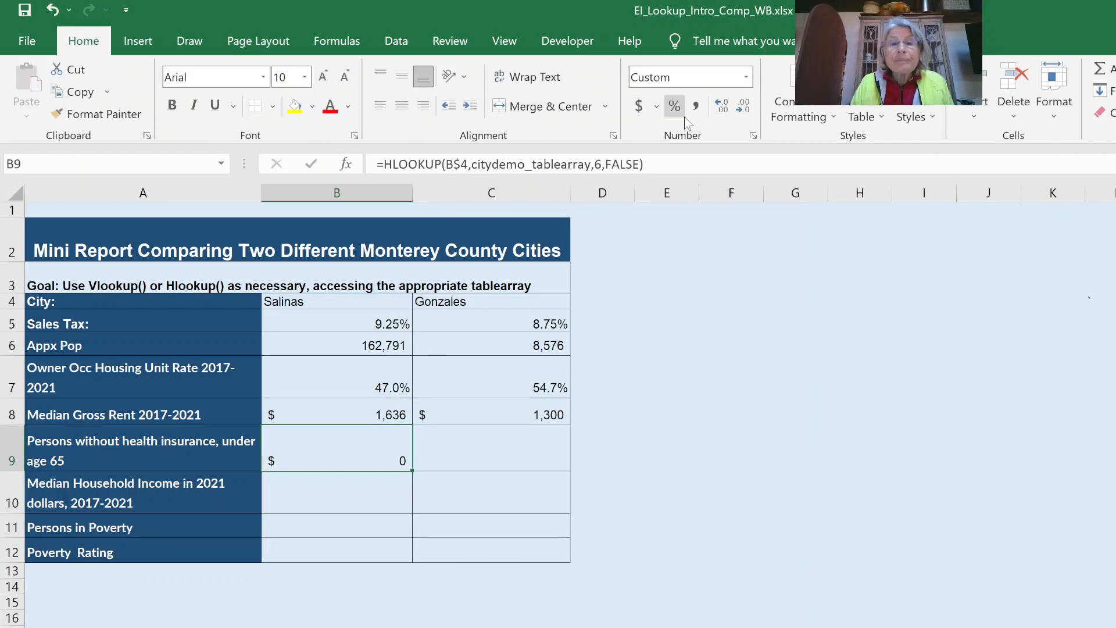
click(696, 109)
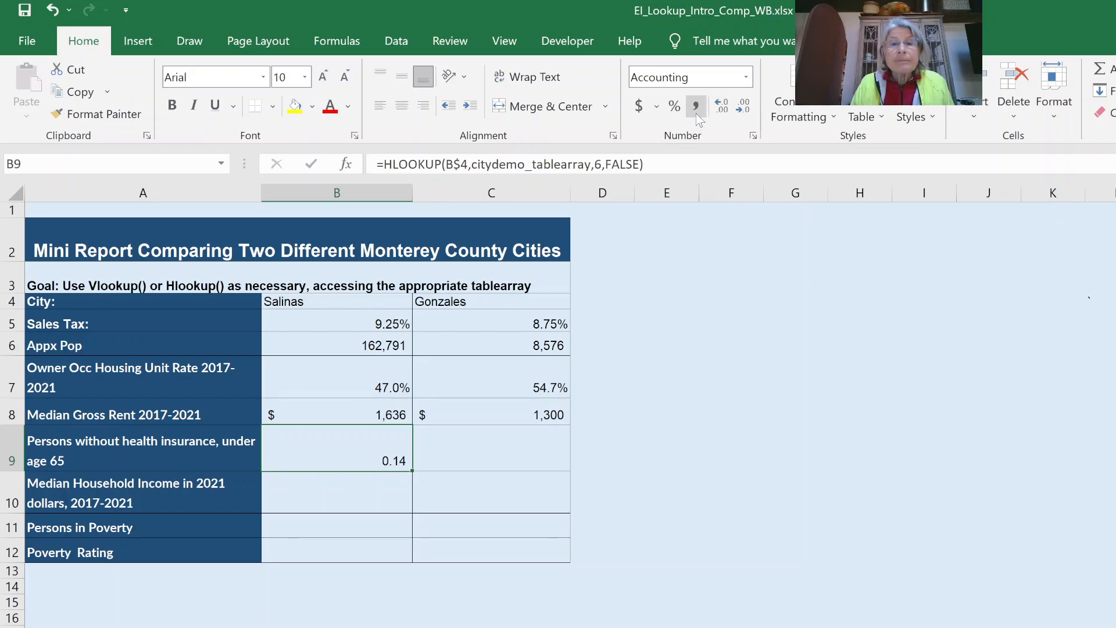
click(745, 84)
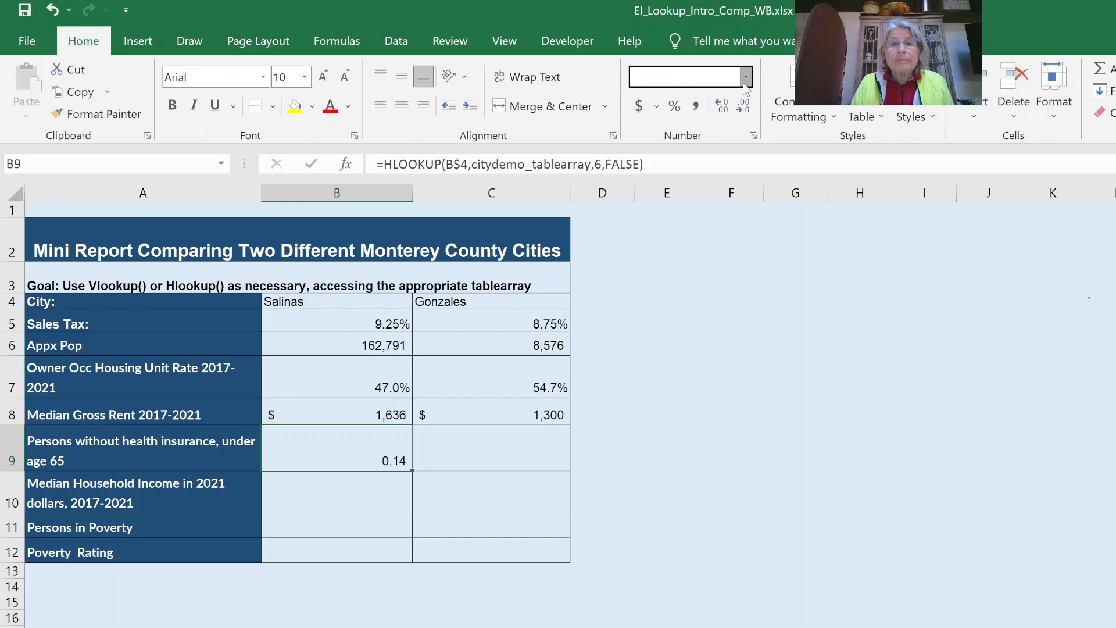
click(723, 106)
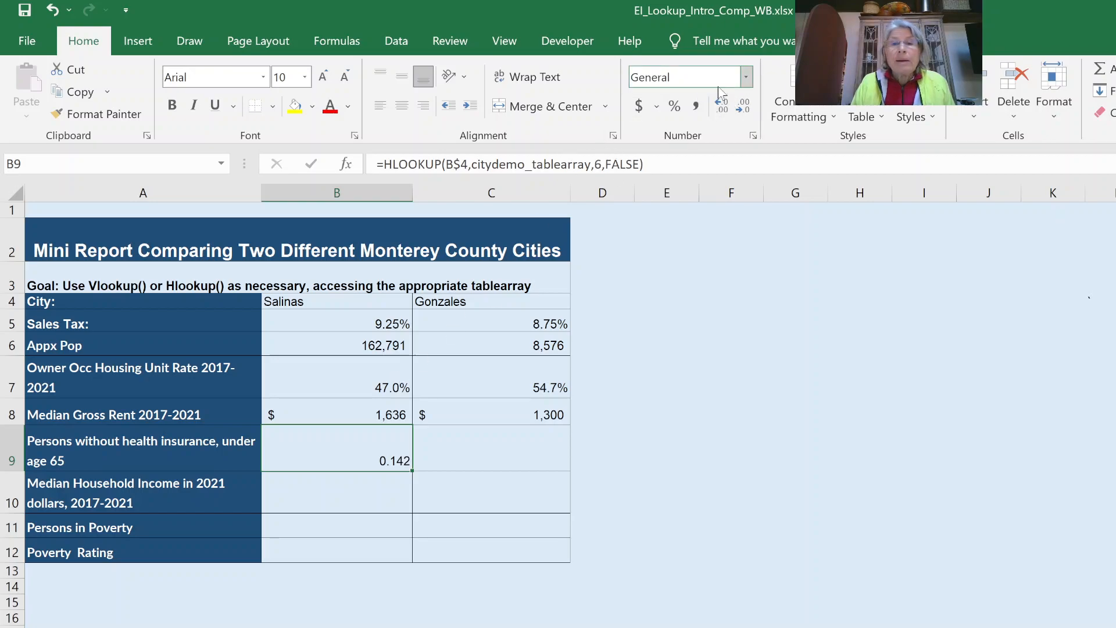
click(678, 106)
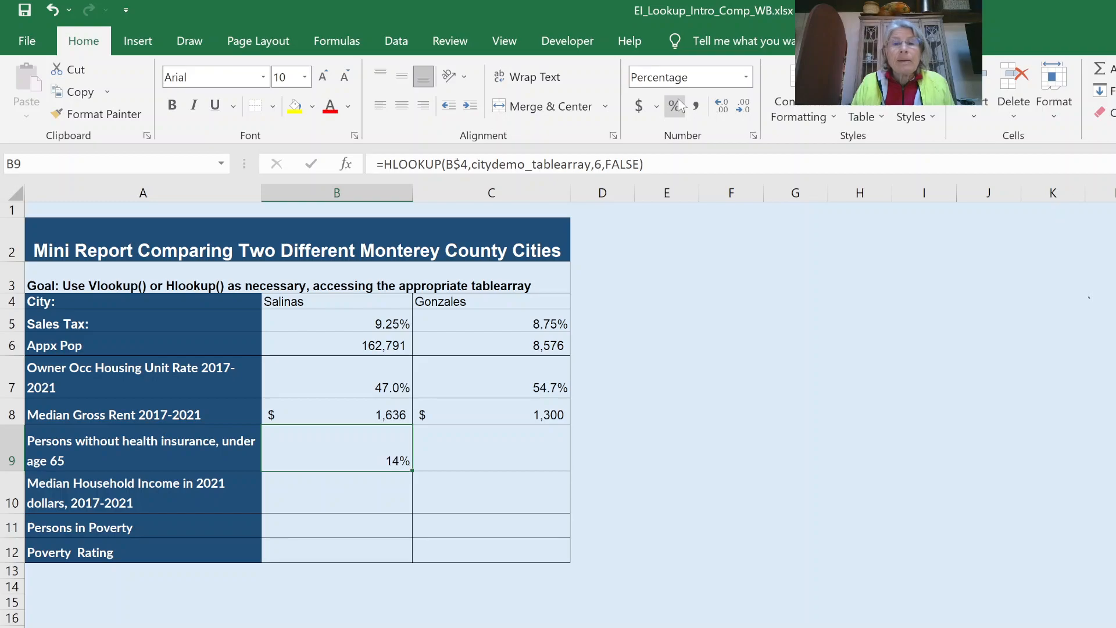
click(730, 105)
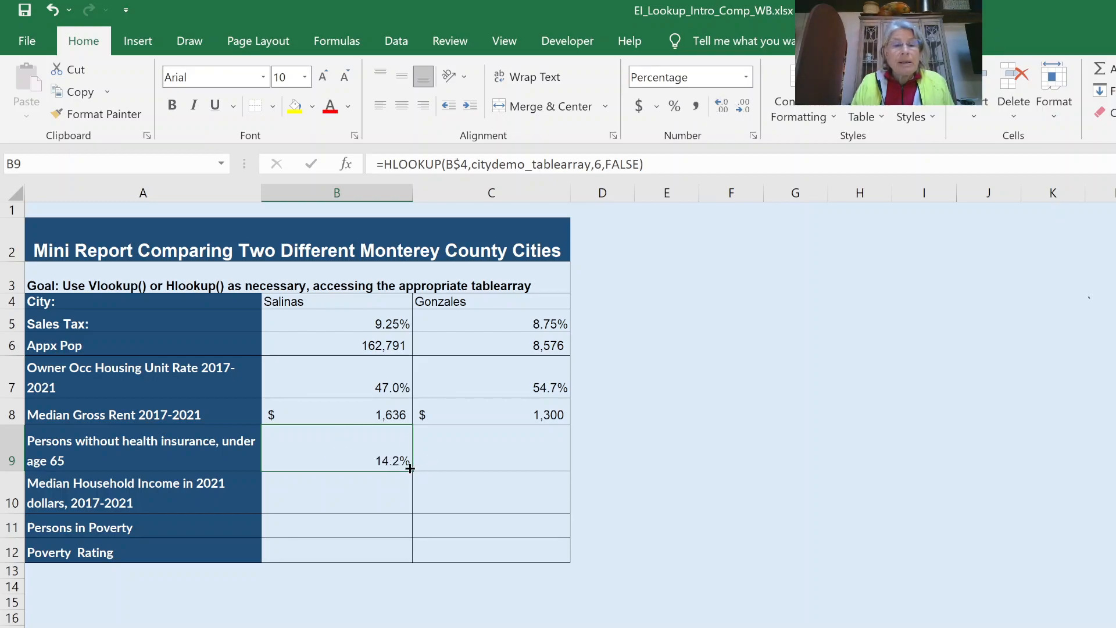
drag(410, 470, 526, 452)
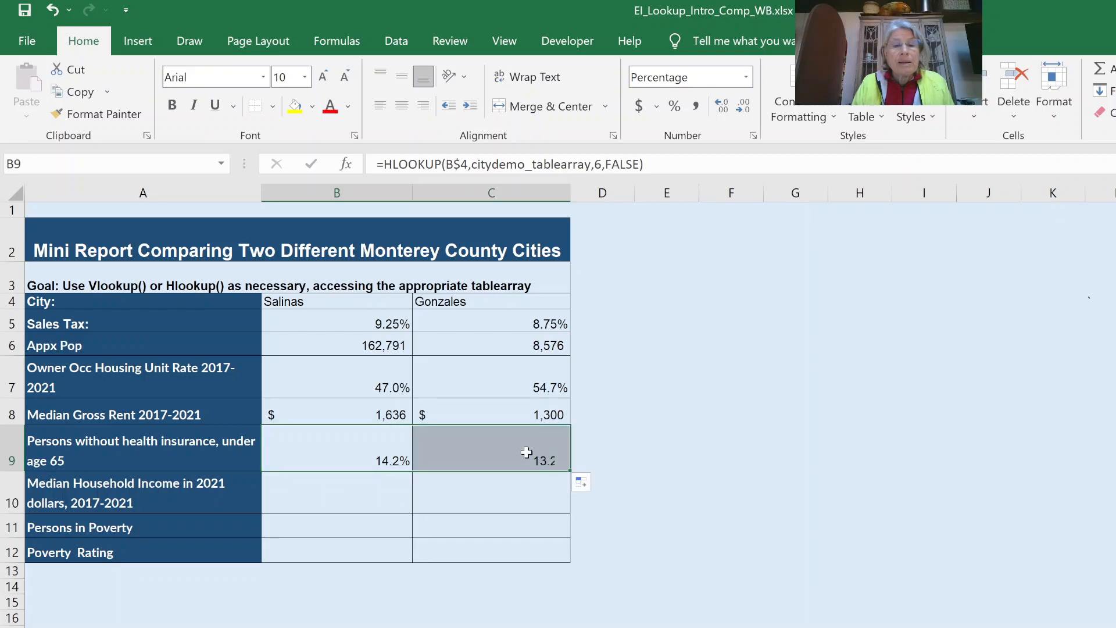
click(315, 489)
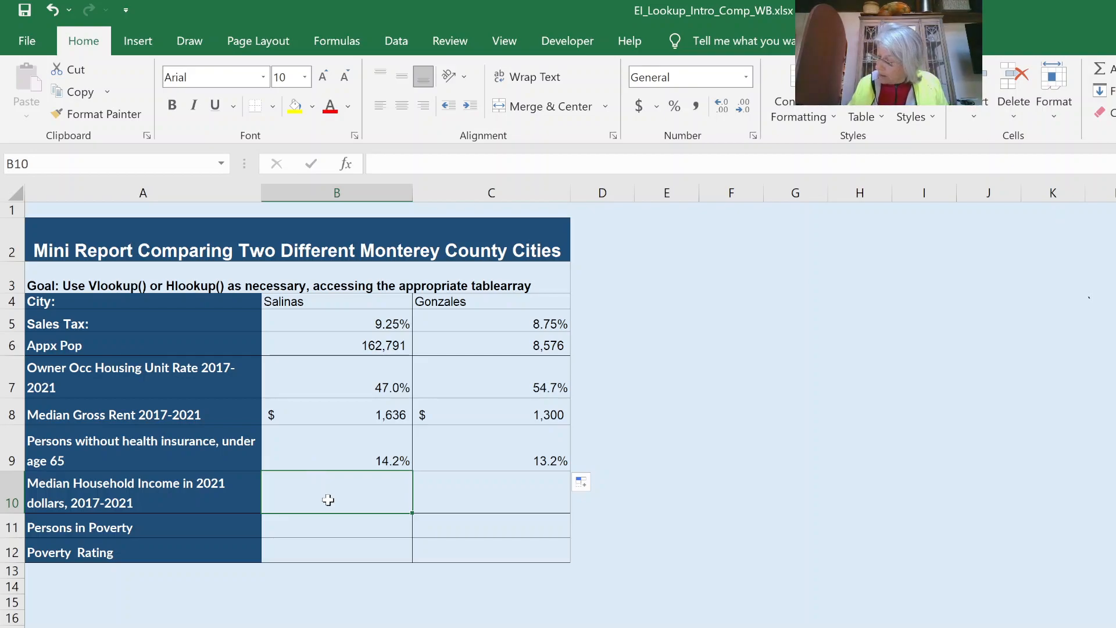
- Copy the B9 formula down into B10 and change its HLOOKUP row index to 8
click(337, 451)
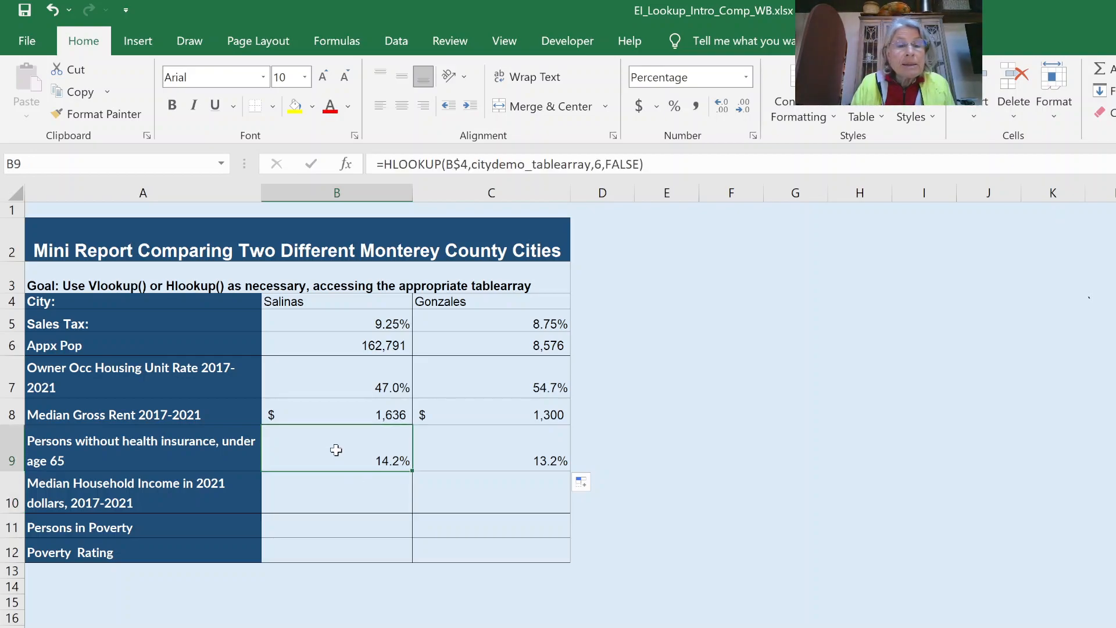
drag(414, 473, 403, 511)
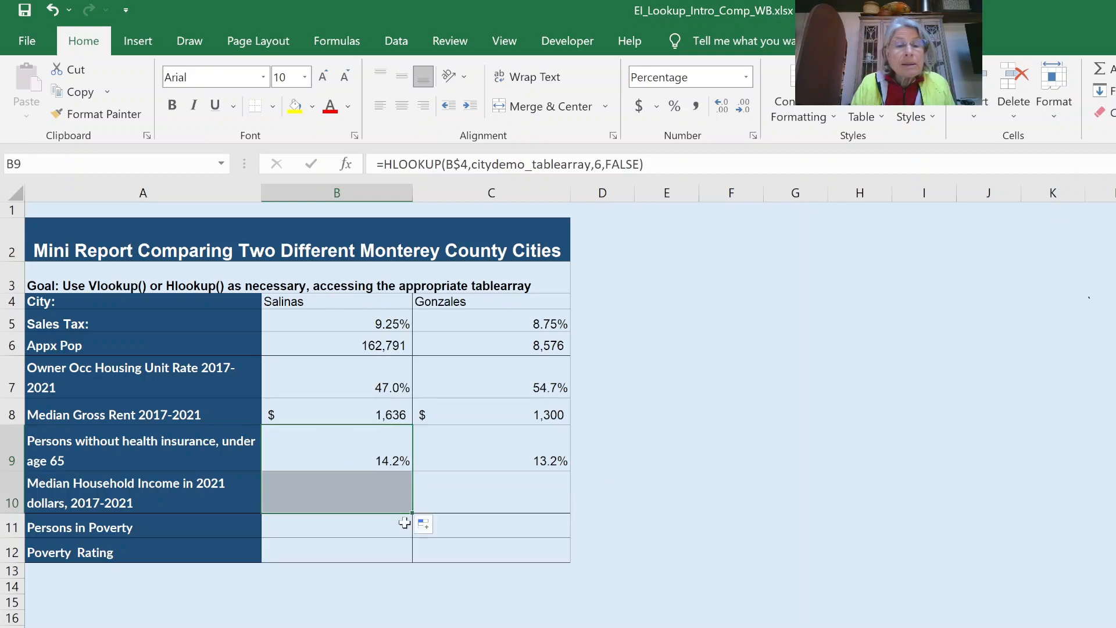
click(385, 498)
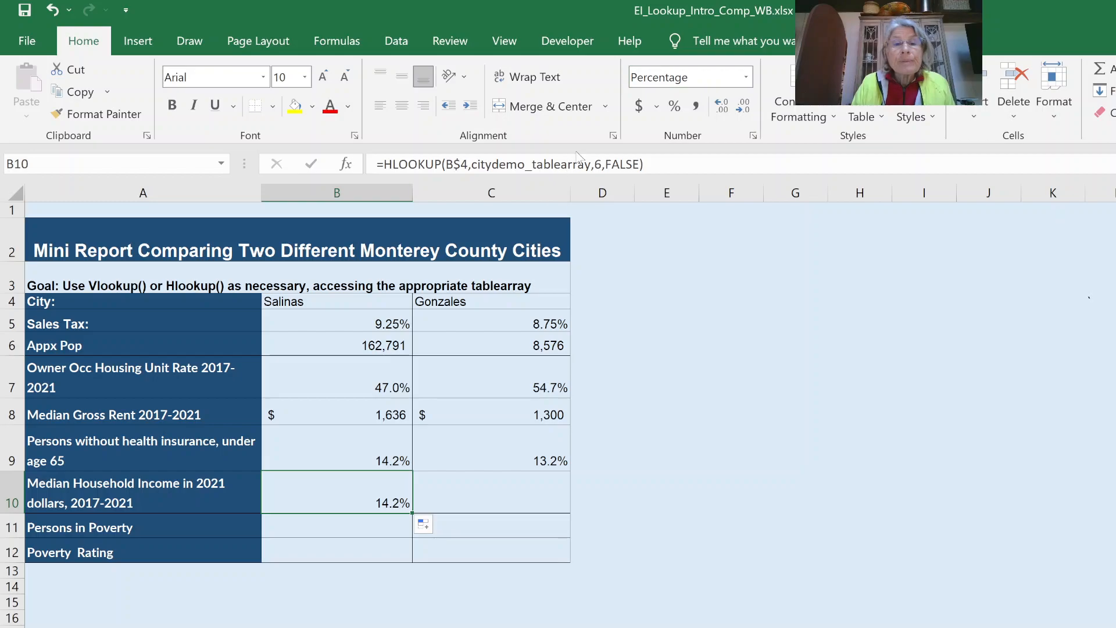
click(598, 165)
click(598, 164)
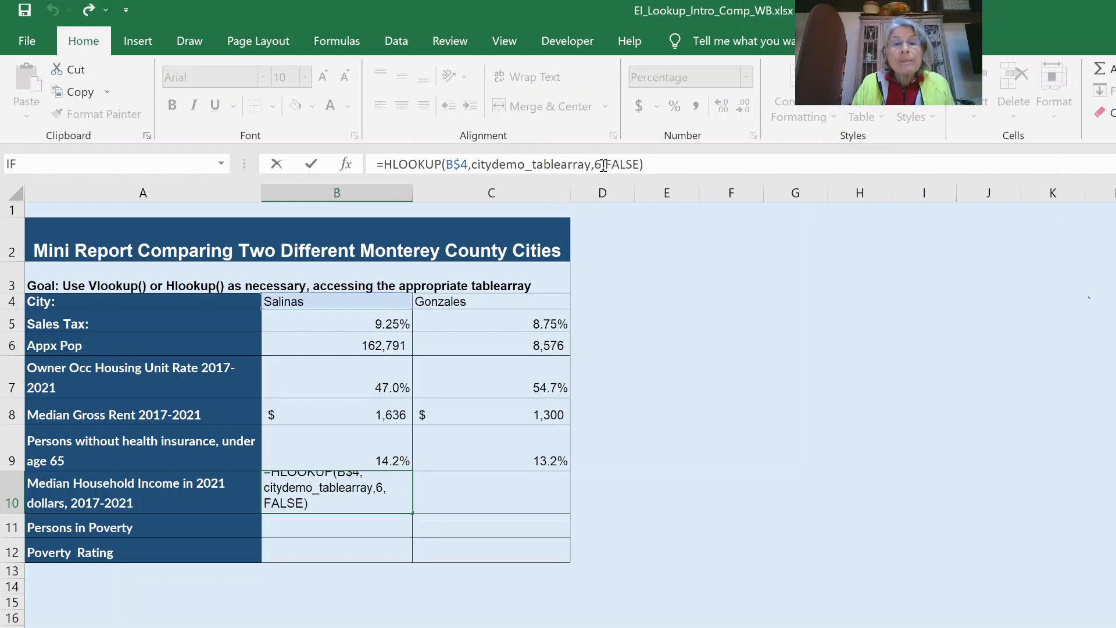
drag(595, 158, 603, 164)
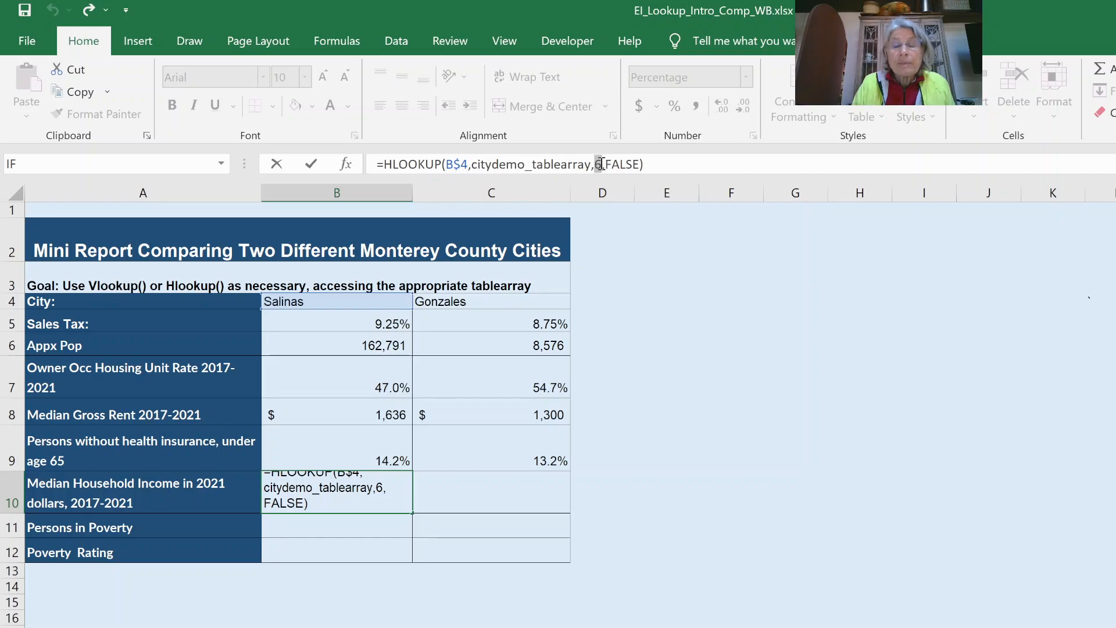
text(8)
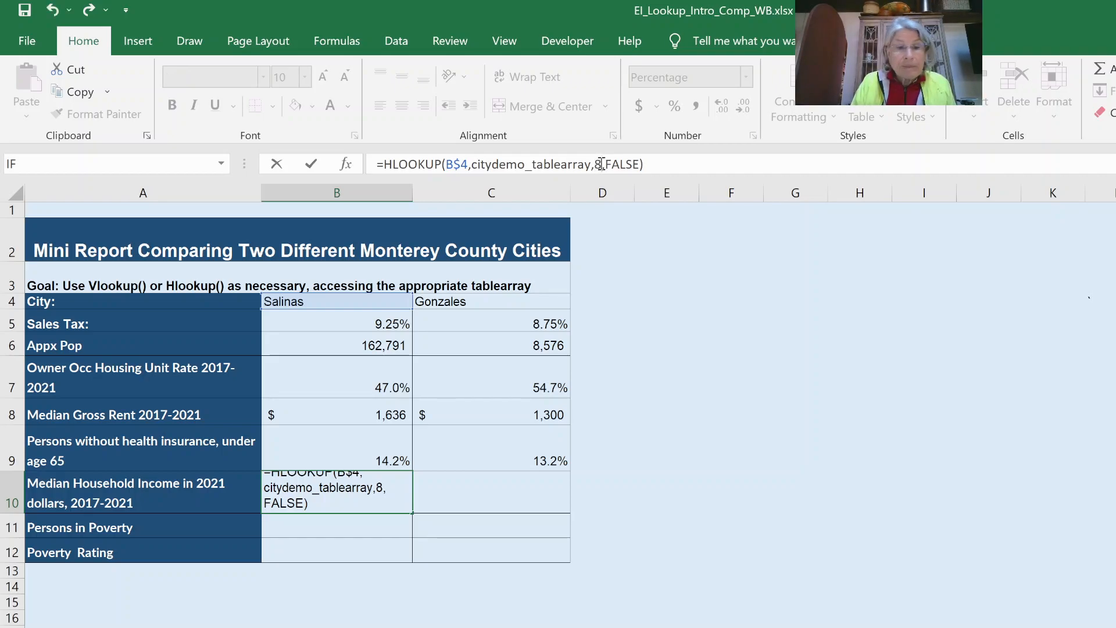
key(Return)
- Format B10 as whole dollars, copy it to C10 ($75,747, $73,906), and copy it down into B11
click(340, 498)
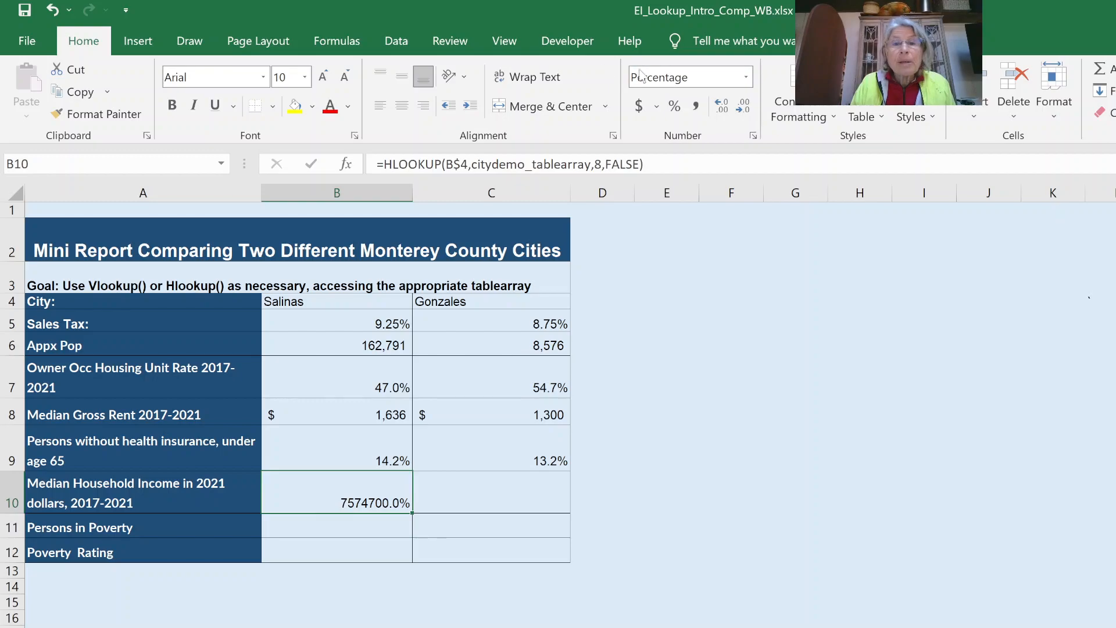
click(640, 105)
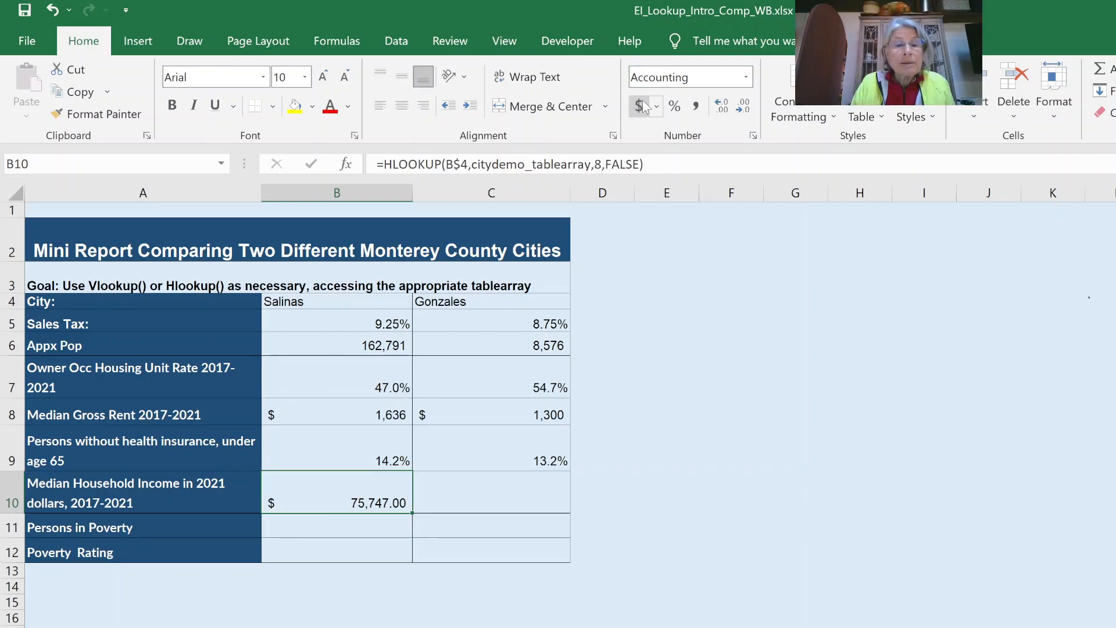
click(734, 107)
click(734, 107)
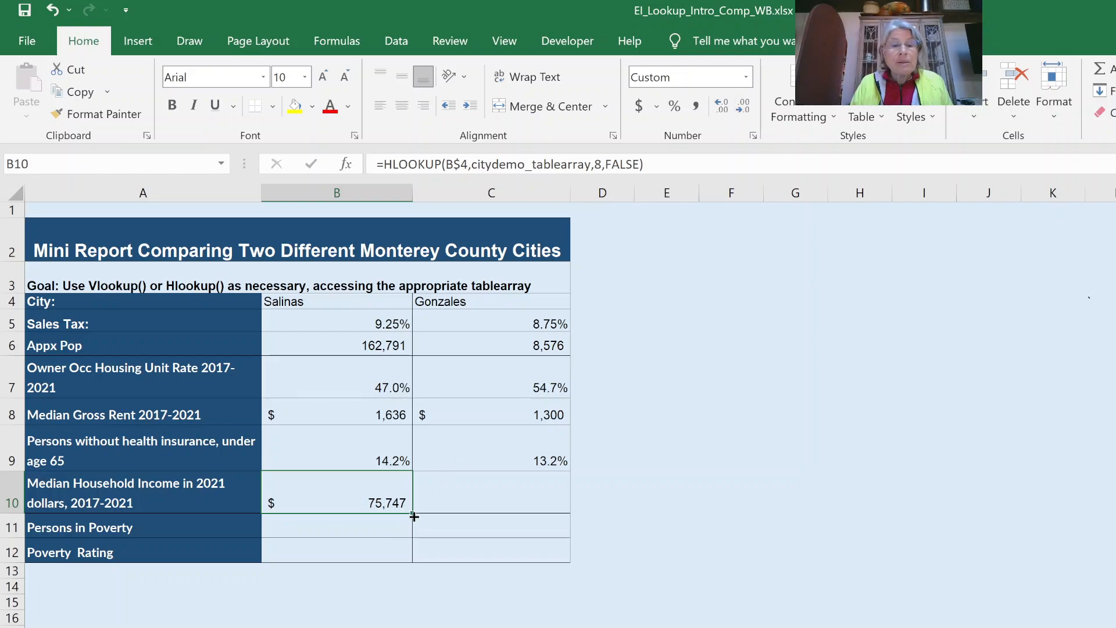
drag(411, 507, 560, 495)
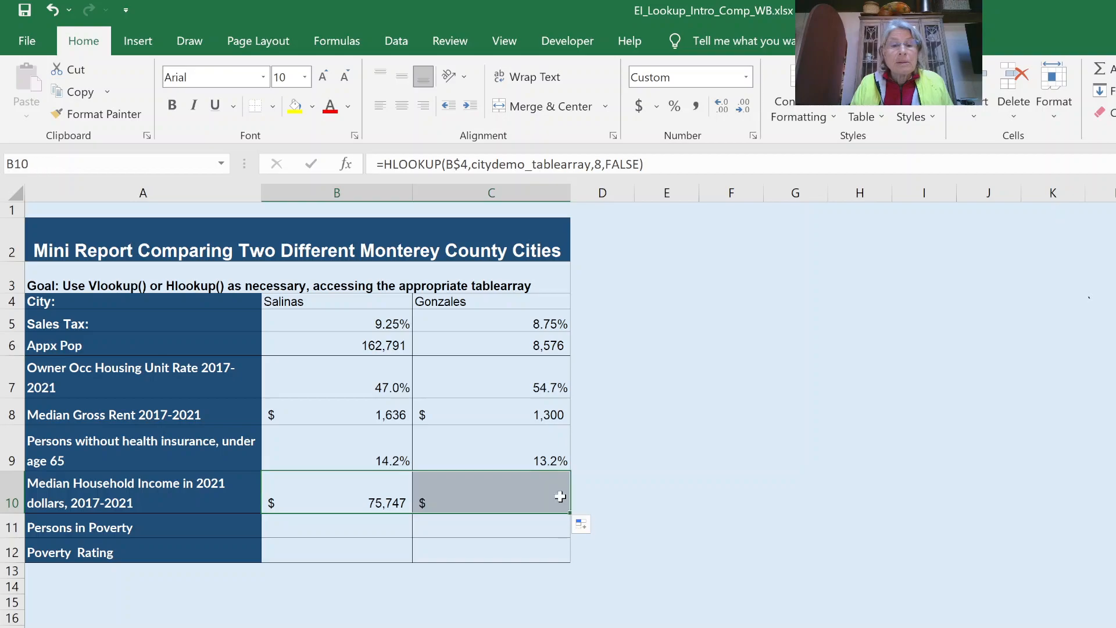
click(368, 490)
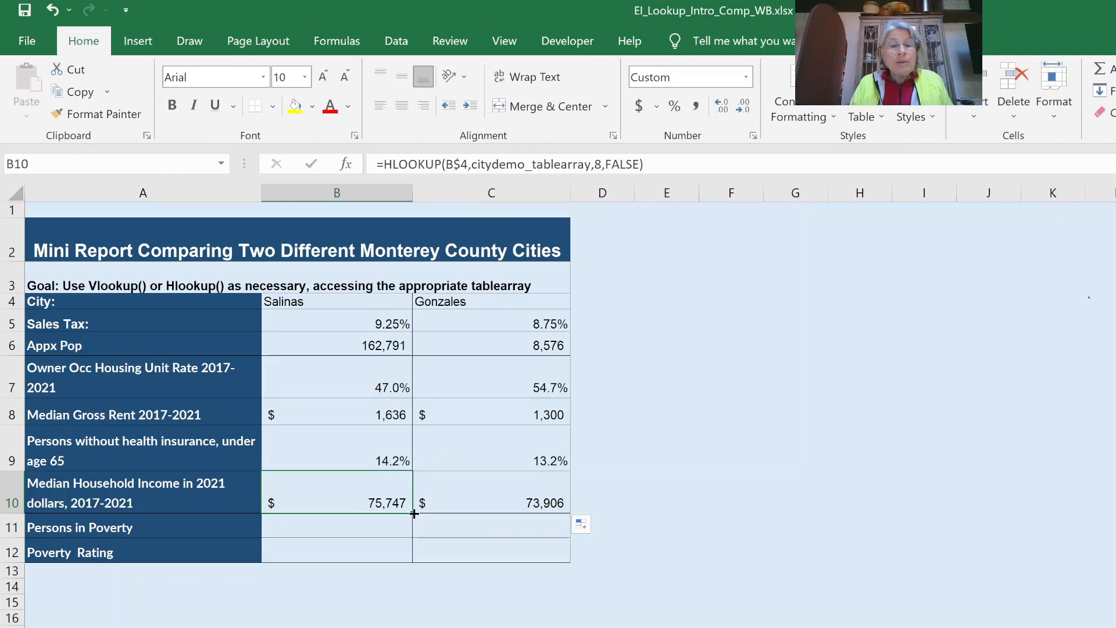
drag(407, 535, 406, 535)
- Change the row index in B11's HLOOKUP formula to 9
click(368, 524)
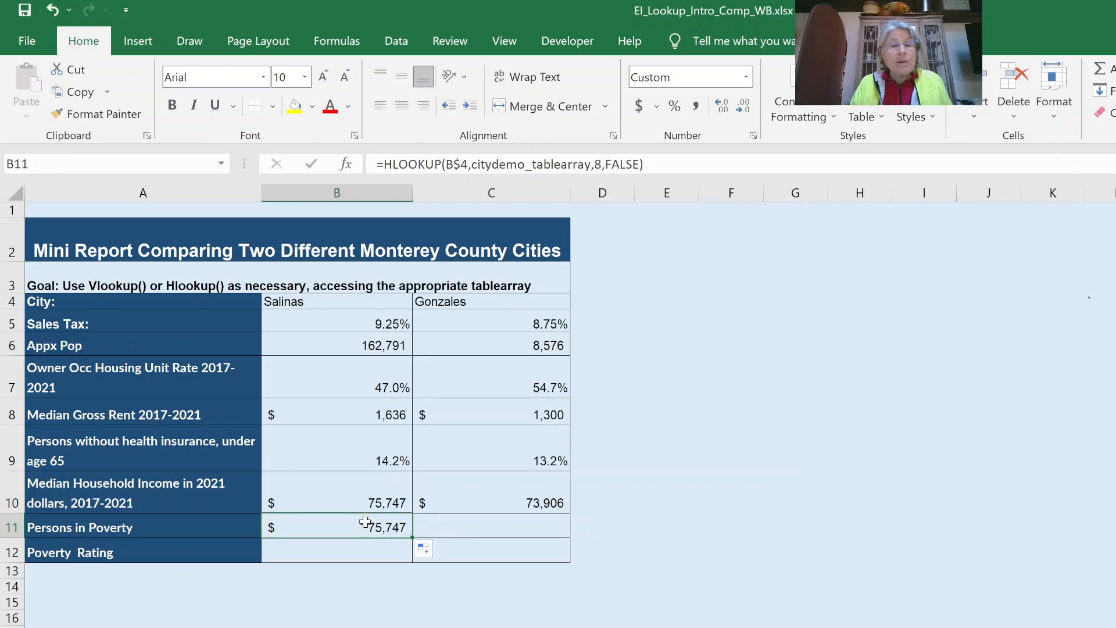
click(597, 163)
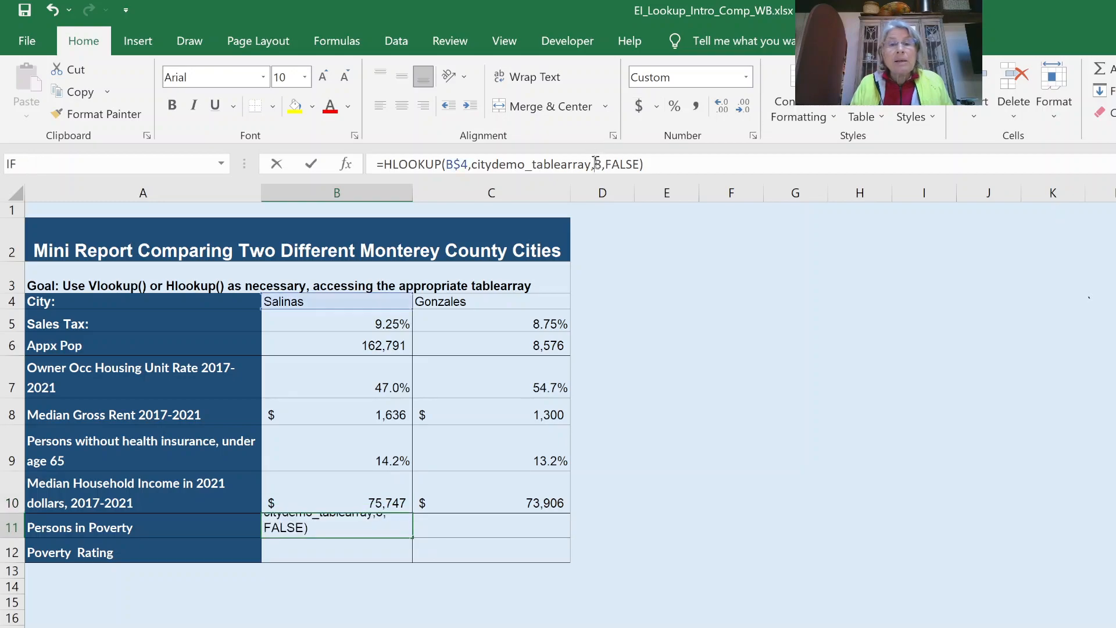
double_click(597, 164)
text(9)
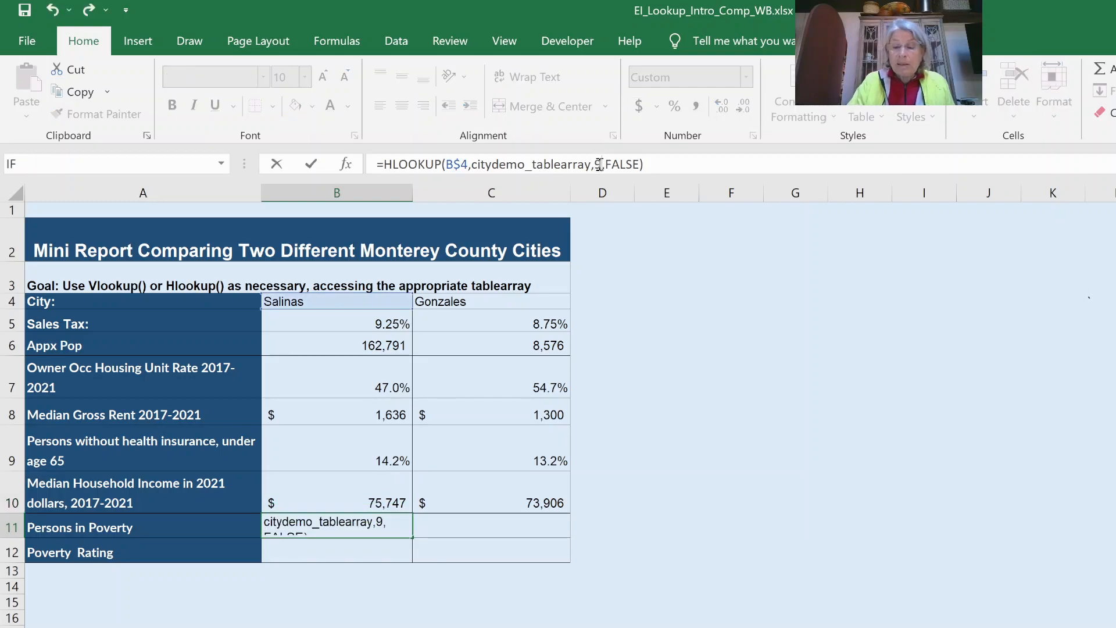
key(Return)
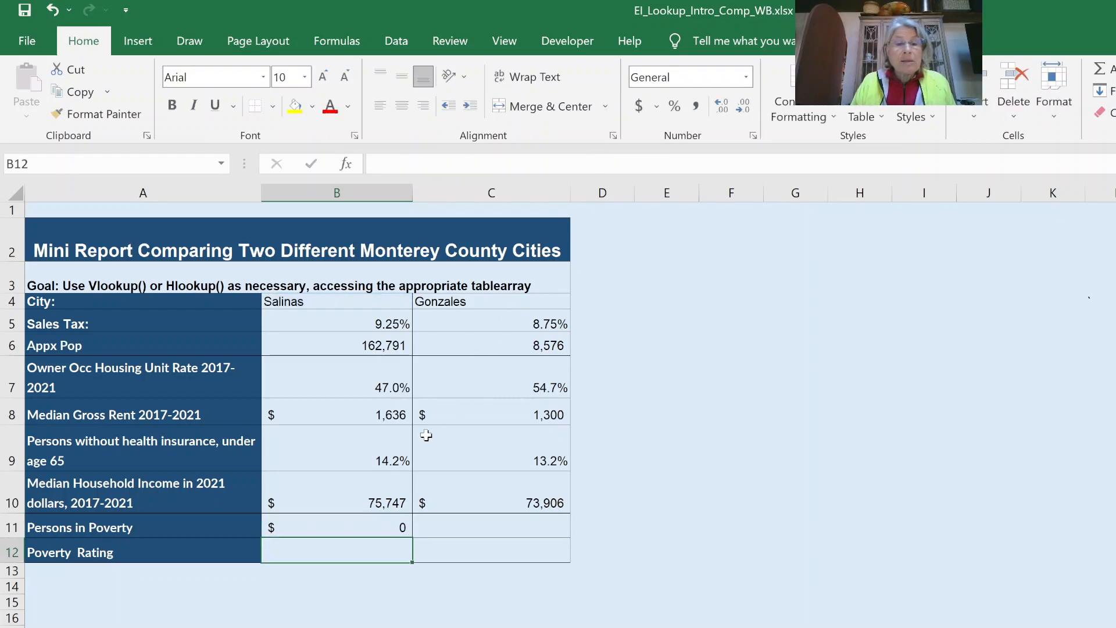
- Format B11 as a one-decimal percentage (14.3%) and fill it to C11 (8.1%)
click(338, 529)
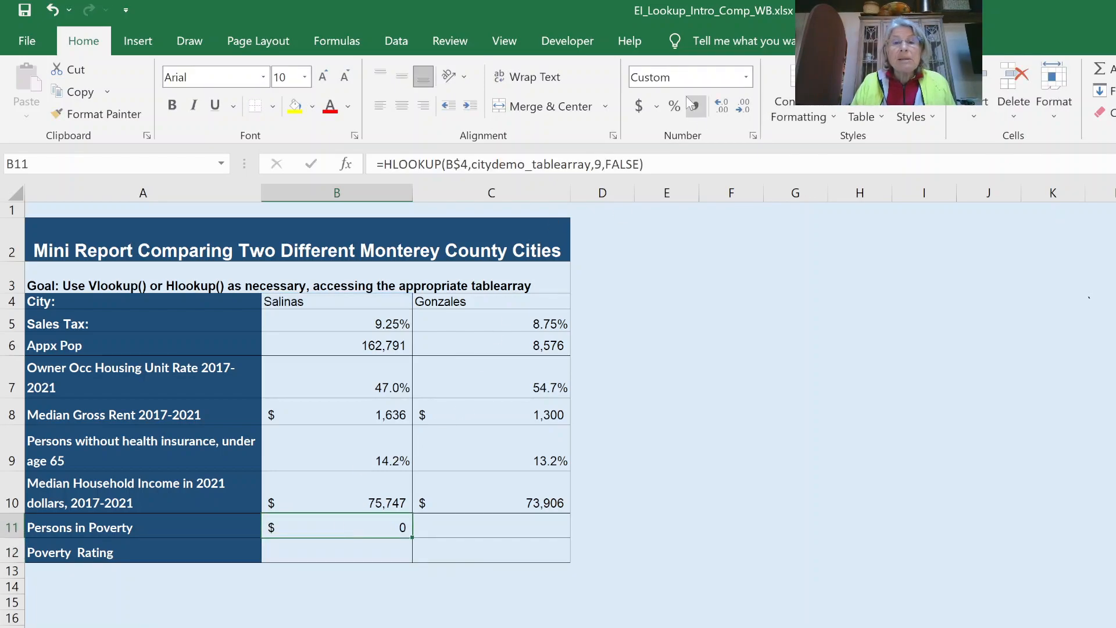
click(675, 107)
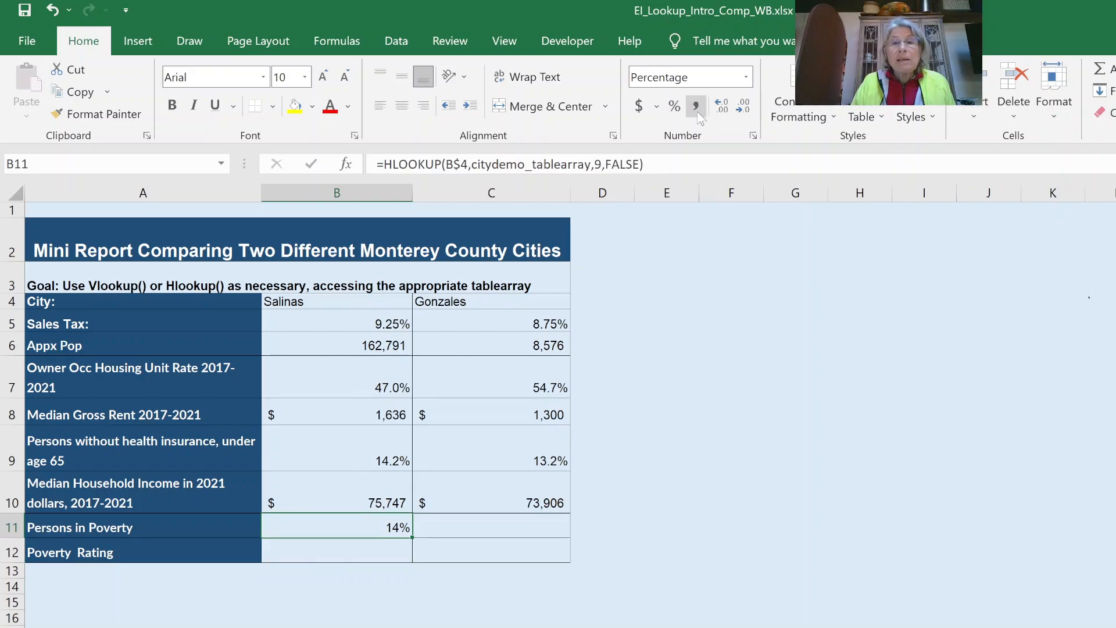
click(717, 109)
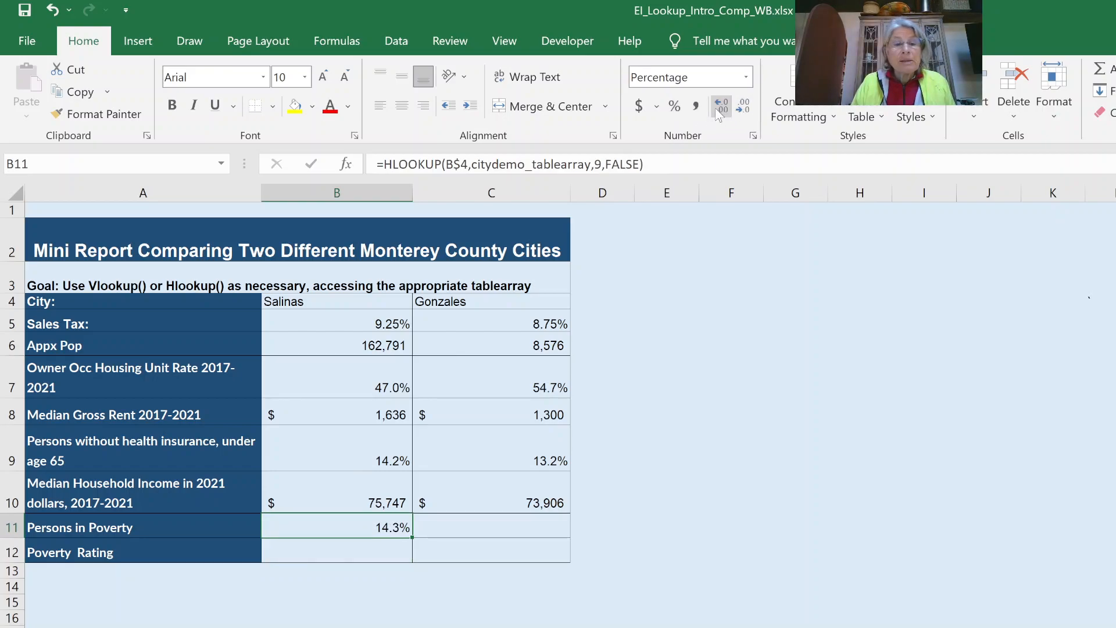
click(716, 110)
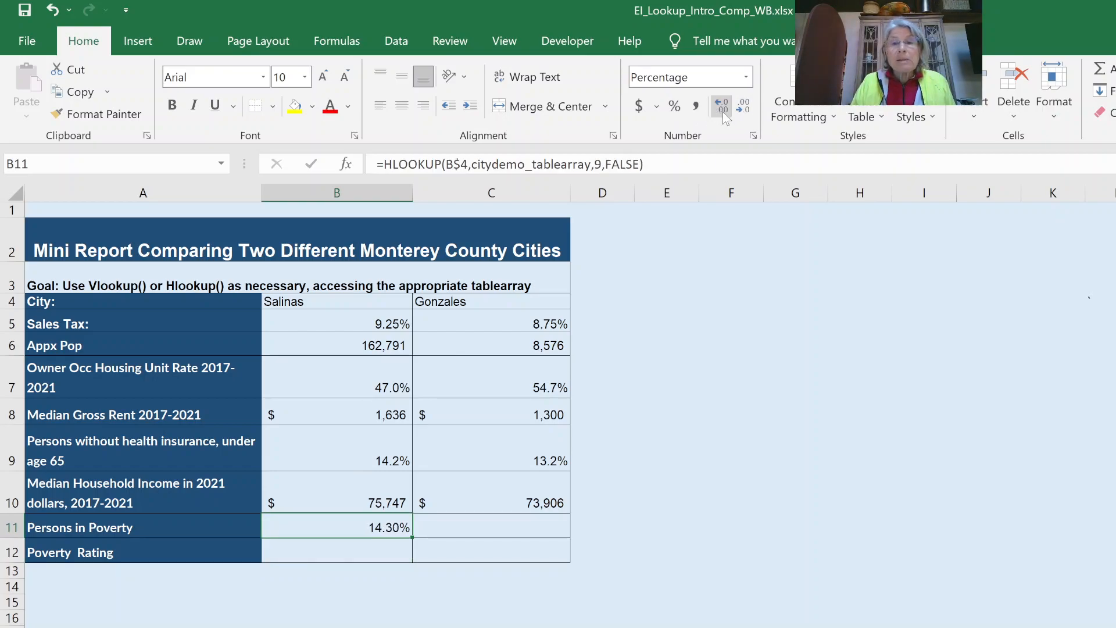
click(749, 107)
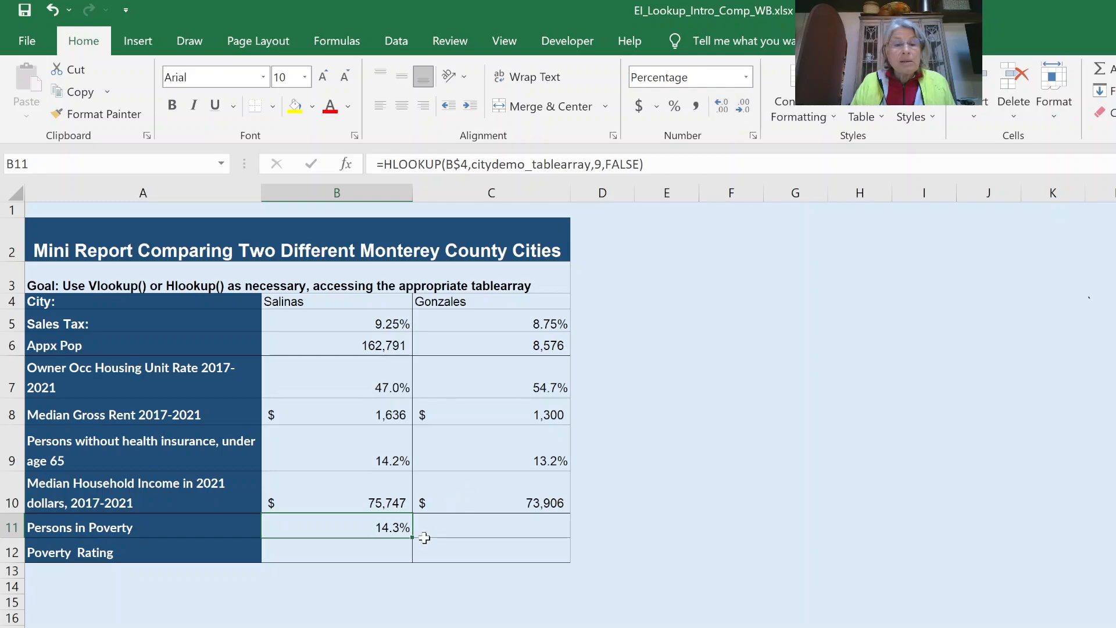
drag(412, 537, 546, 529)
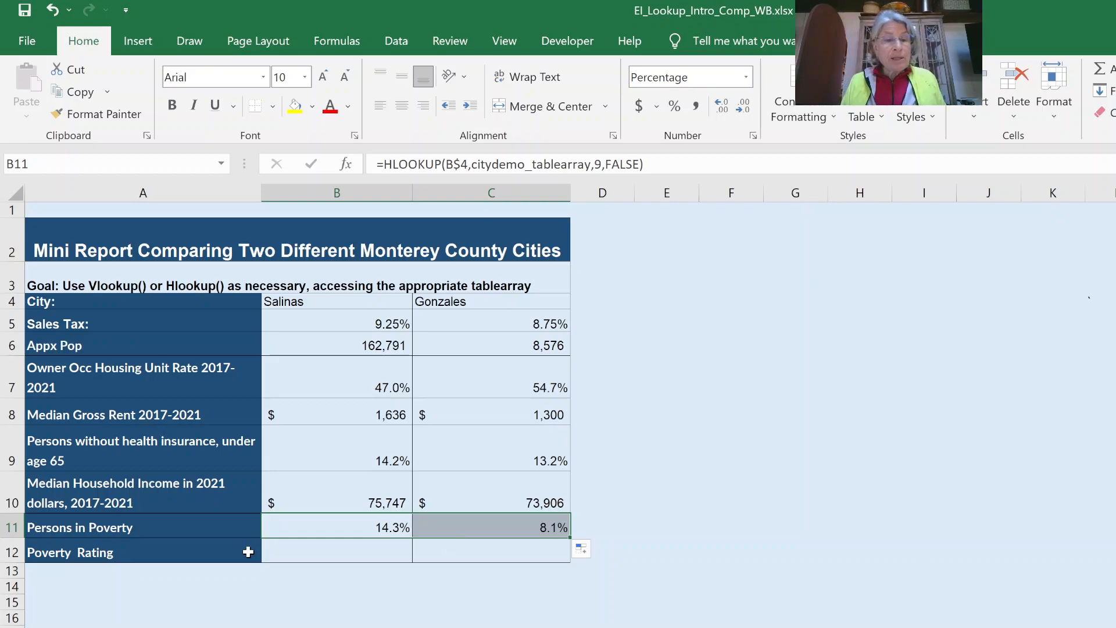
click(347, 544)
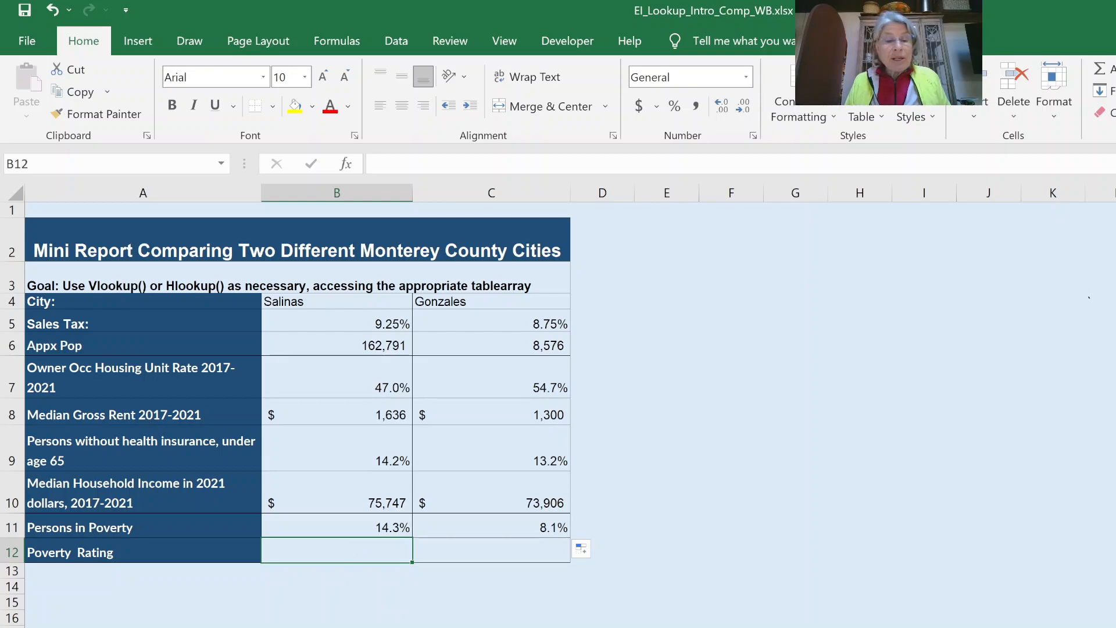
click(401, 626)
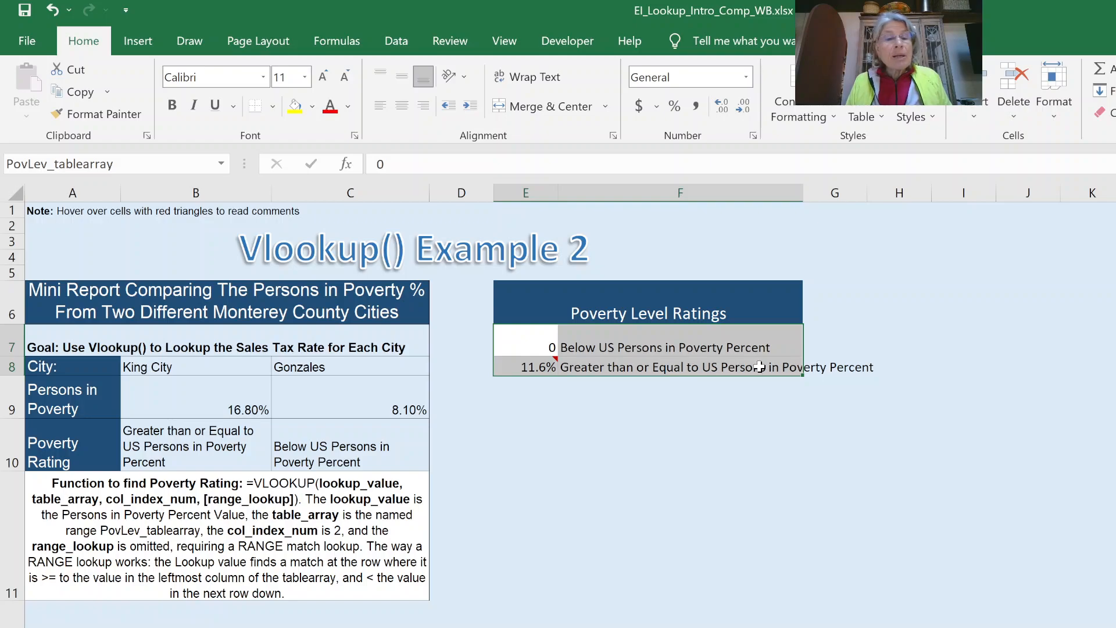
mouse_move(523, 366)
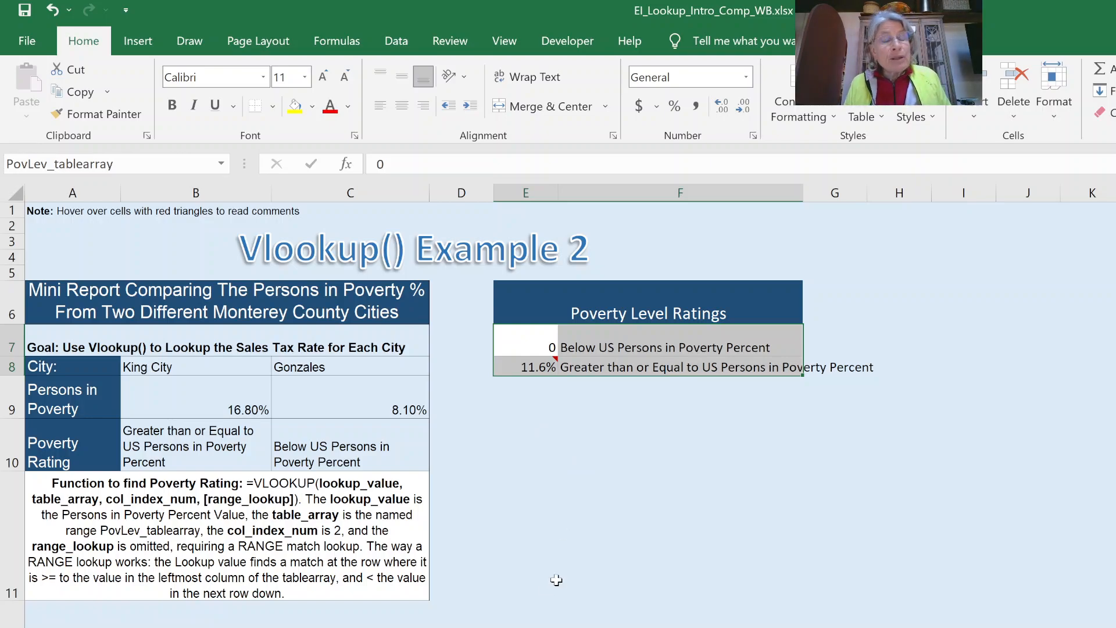
click(553, 627)
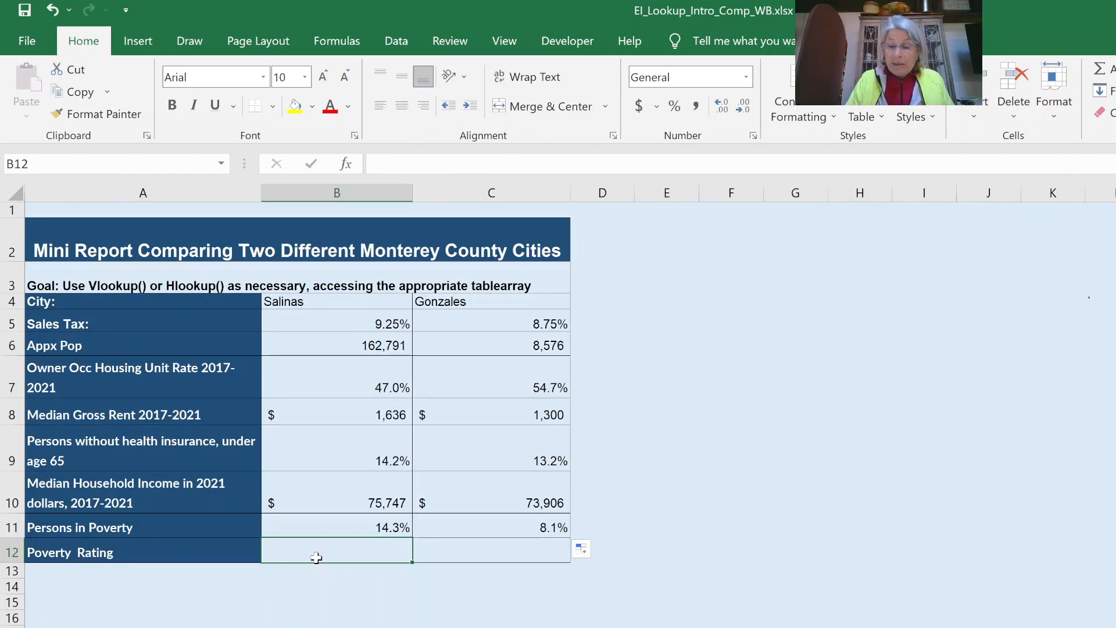
- Enter =VLOOKUP(B11,PovLev_tablearray,2,TRUE) in B12 for Salinas's poverty rating
text(=vlookup()
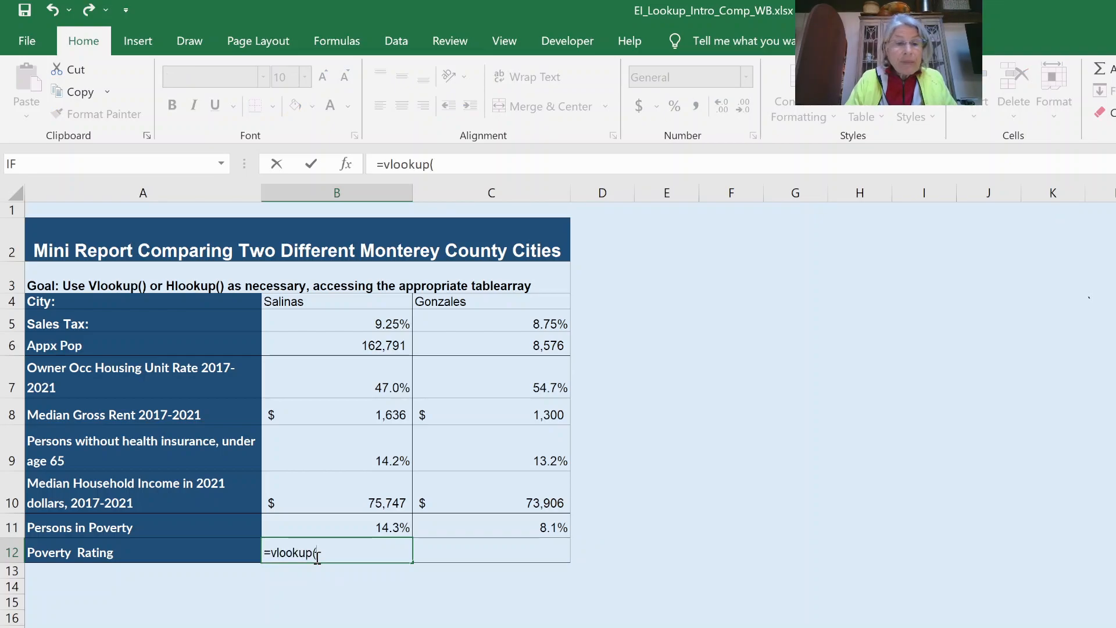
click(333, 524)
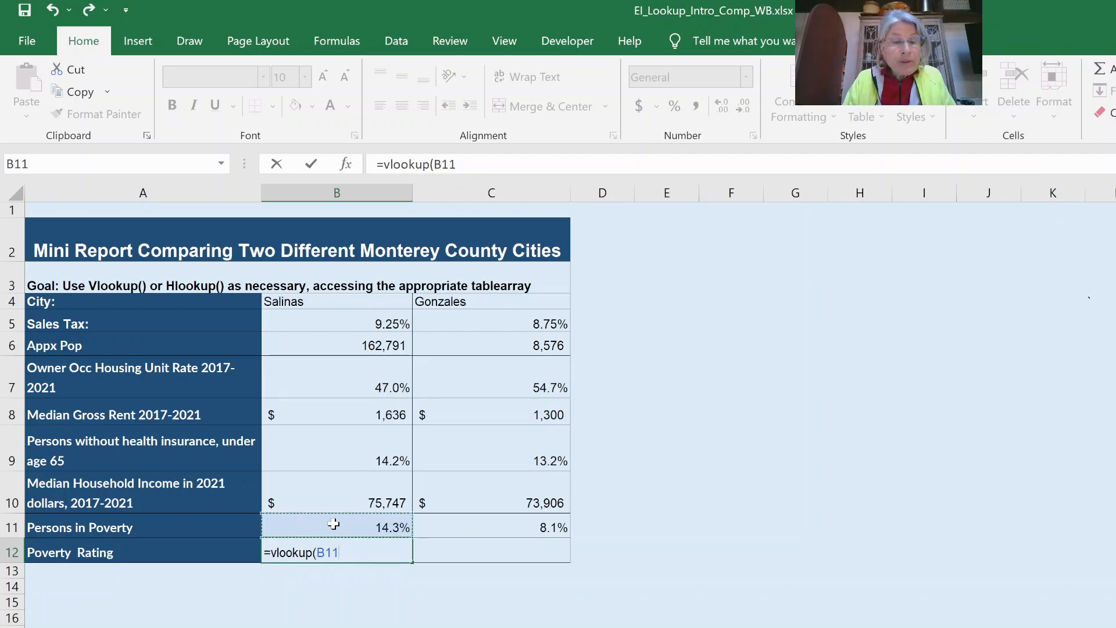
text(,)
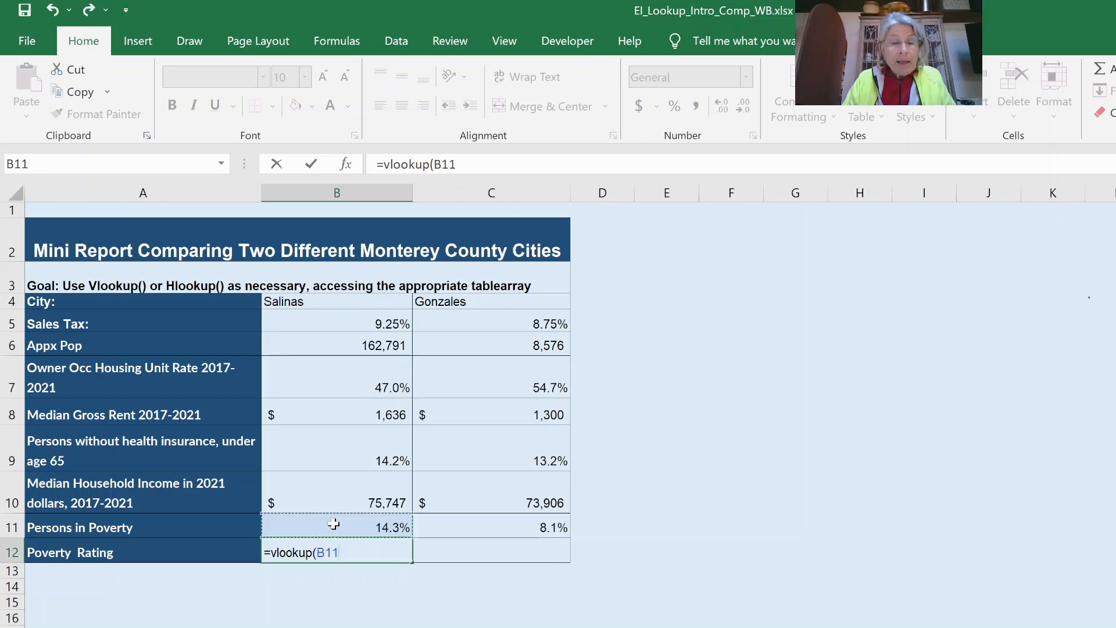
text(pov)
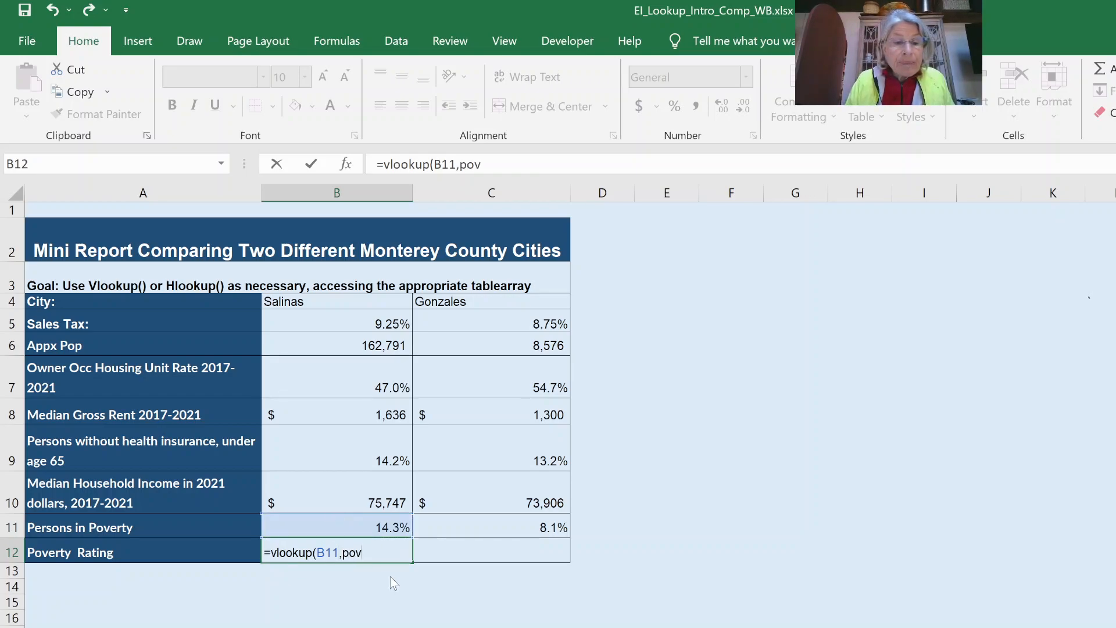
key(Tab)
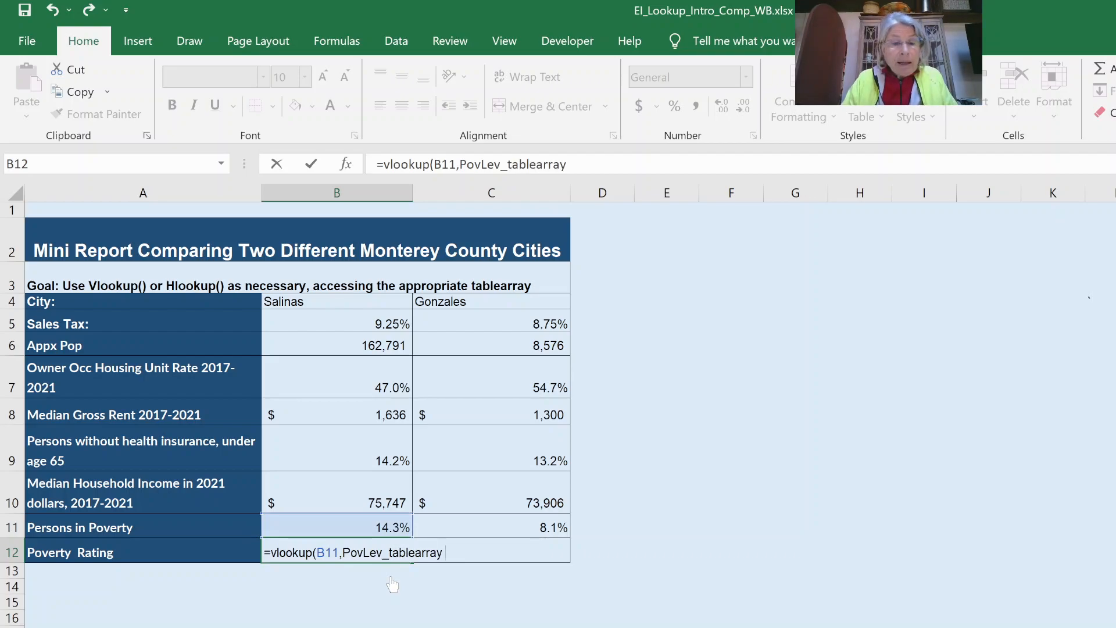
text(,2)
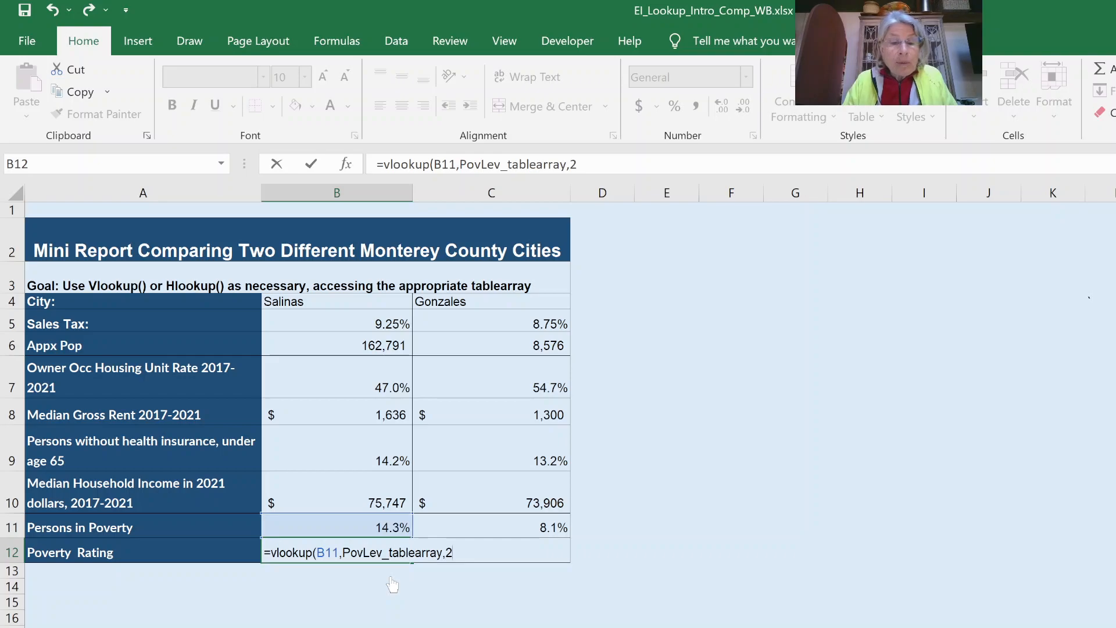
text(,)
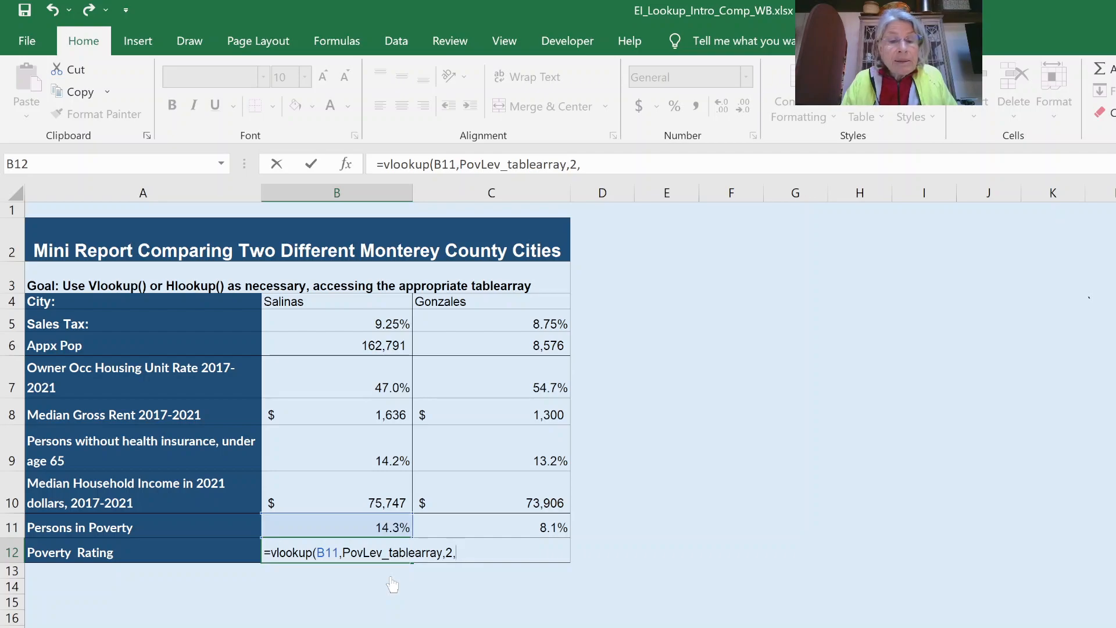
text(TRUE)
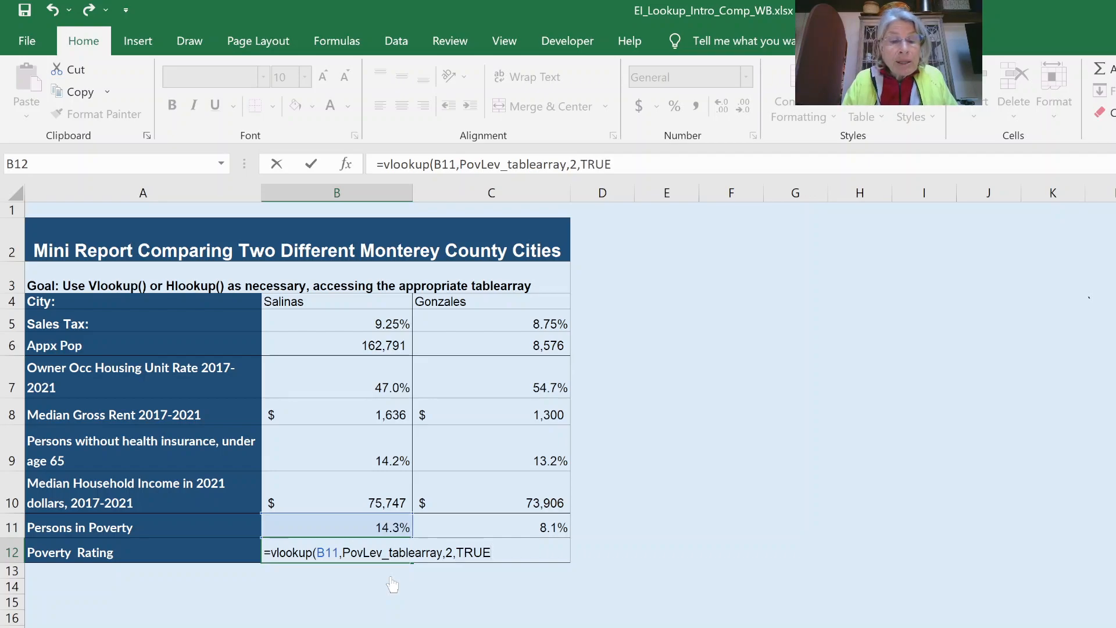
text())
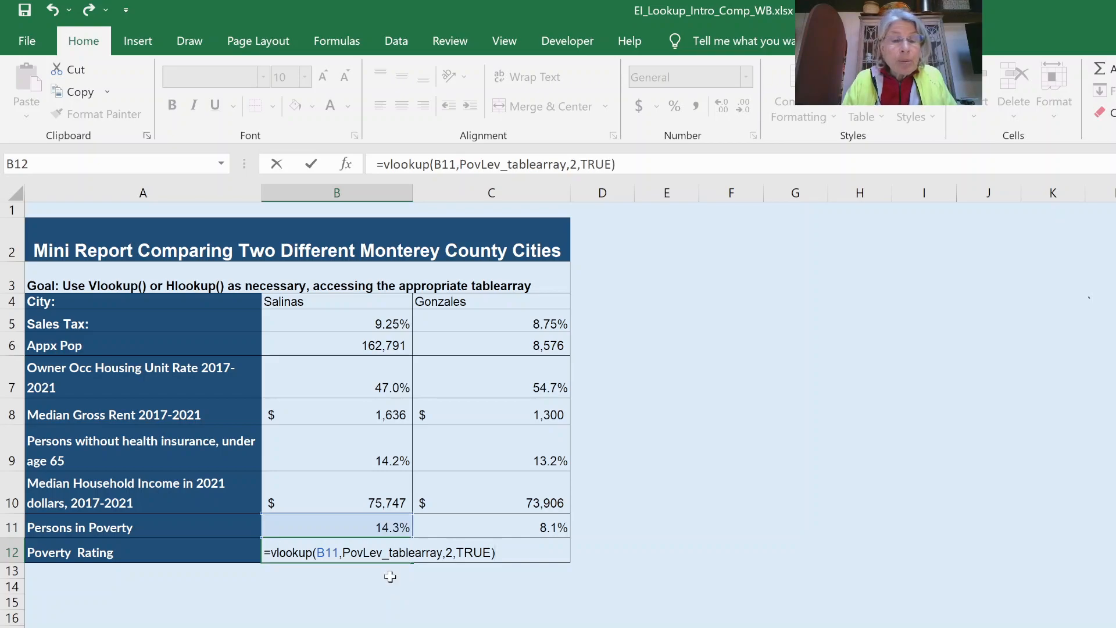
key(Return)
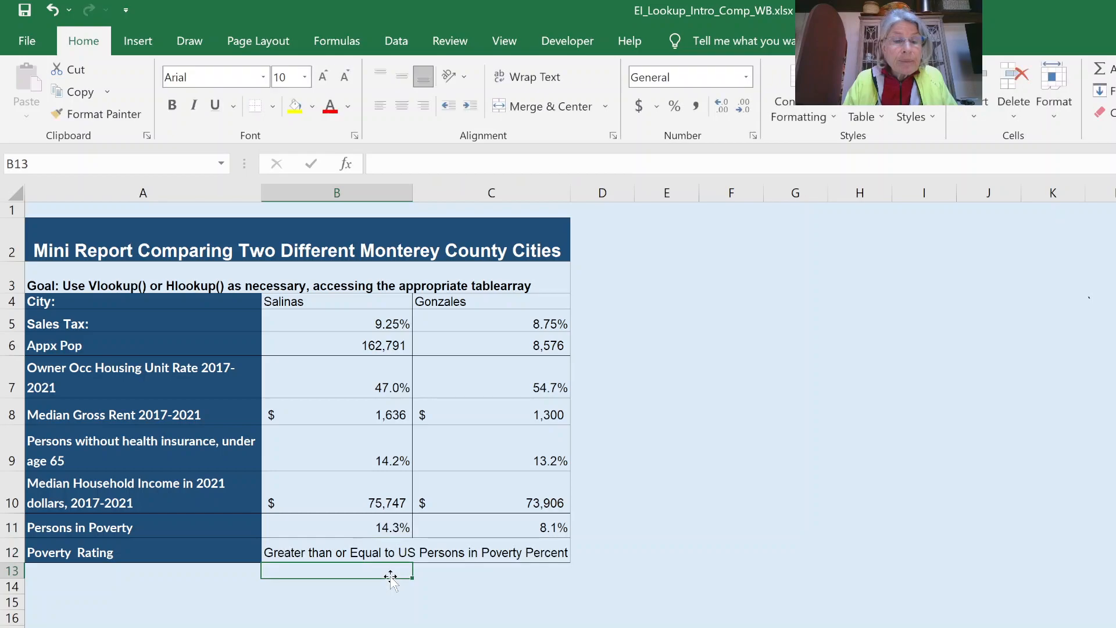
- Copy B12's poverty rating formula across to C12 for Gonzales
click(339, 553)
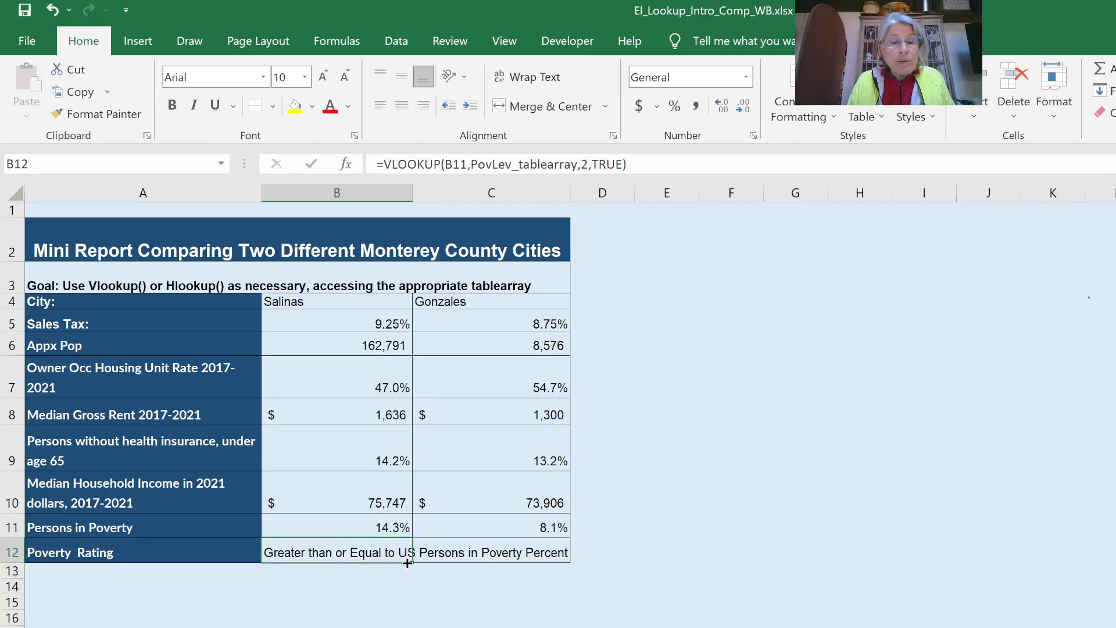
drag(414, 563, 521, 552)
click(464, 548)
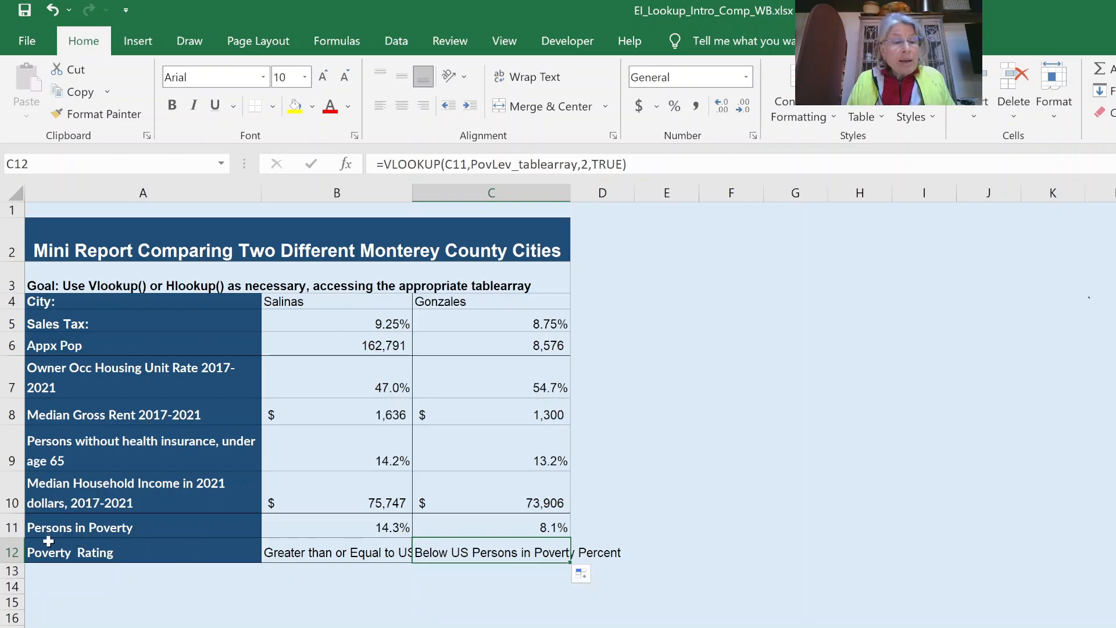
- Wrap the rating text in B12 and C12 and make row 12 taller to fit
drag(16, 562, 16, 579)
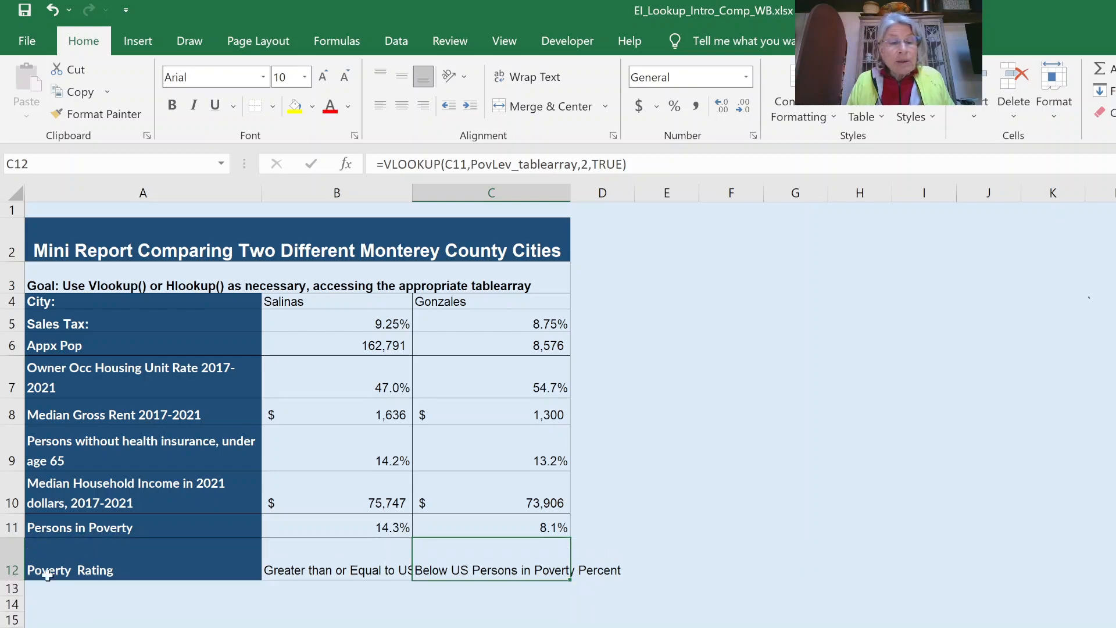
click(299, 562)
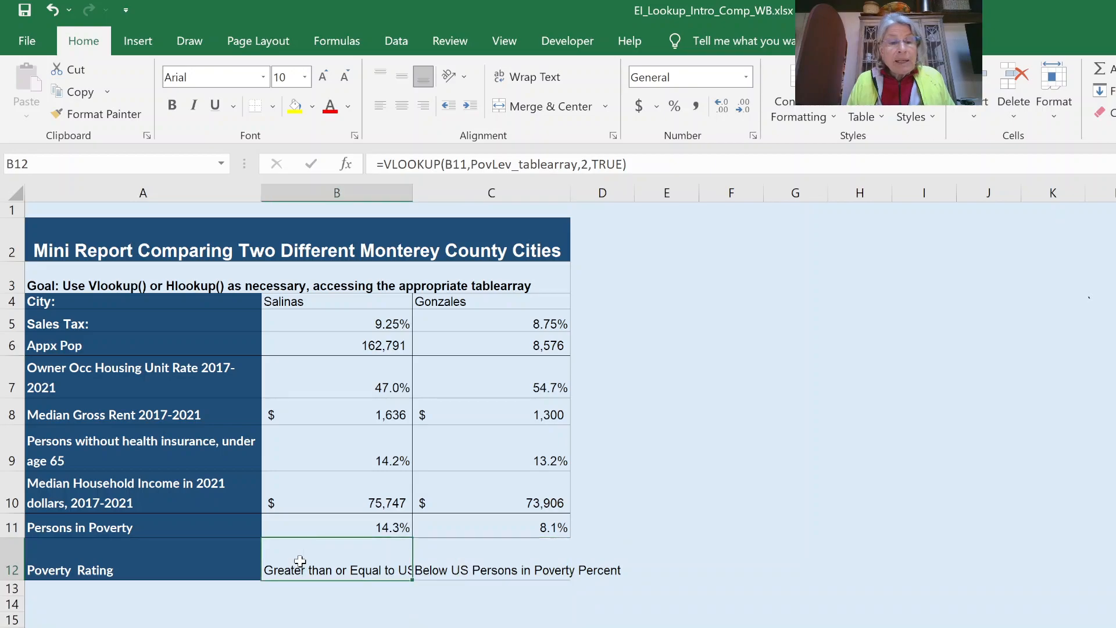
click(540, 76)
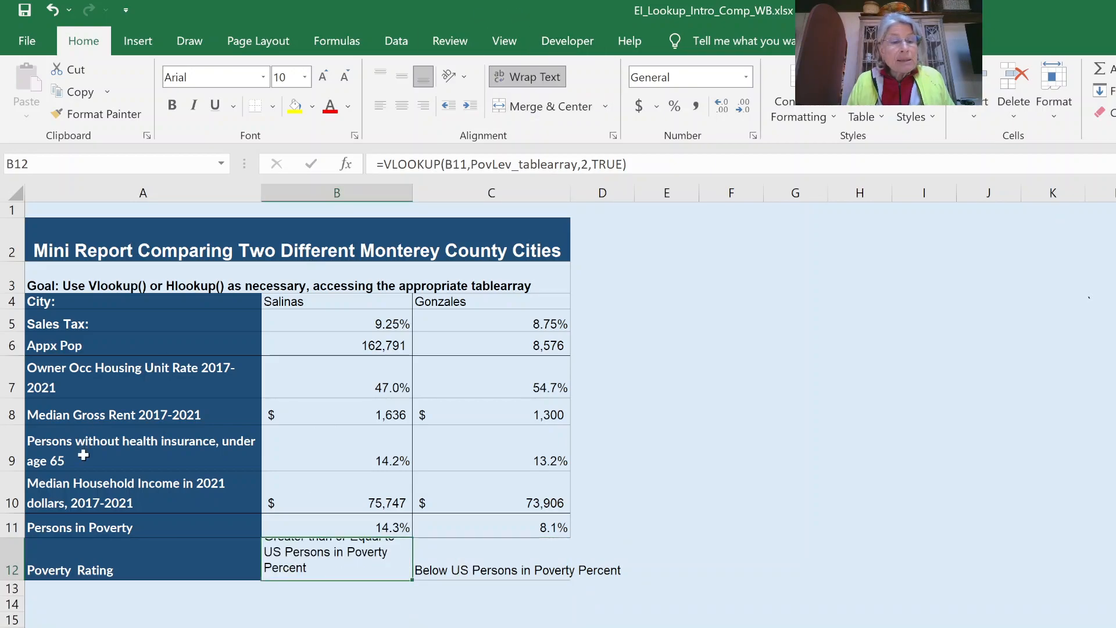
click(493, 550)
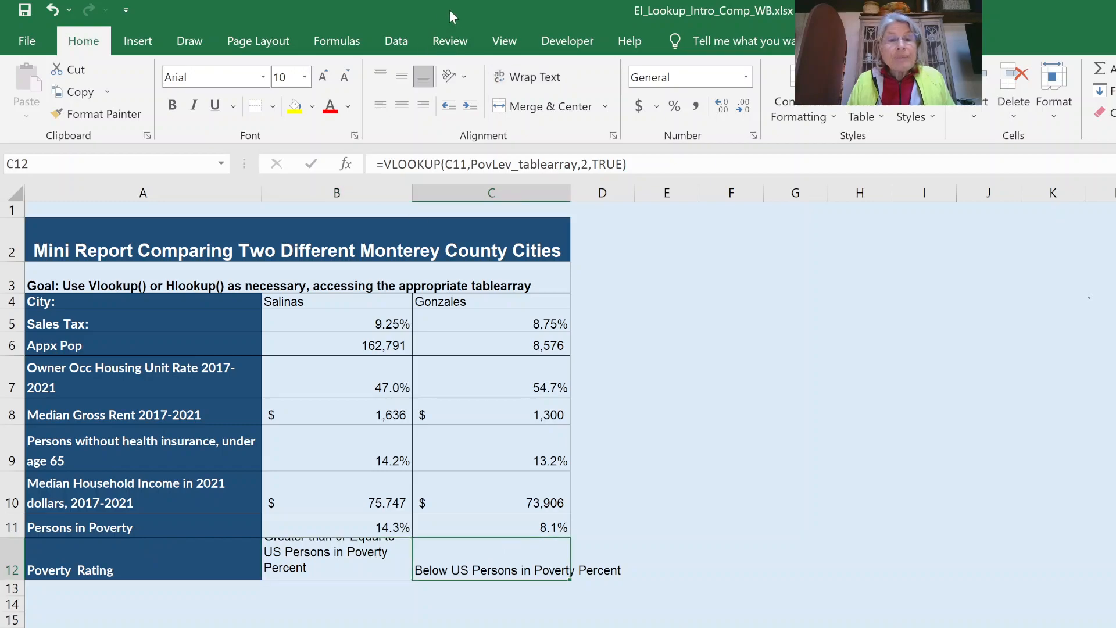
click(533, 80)
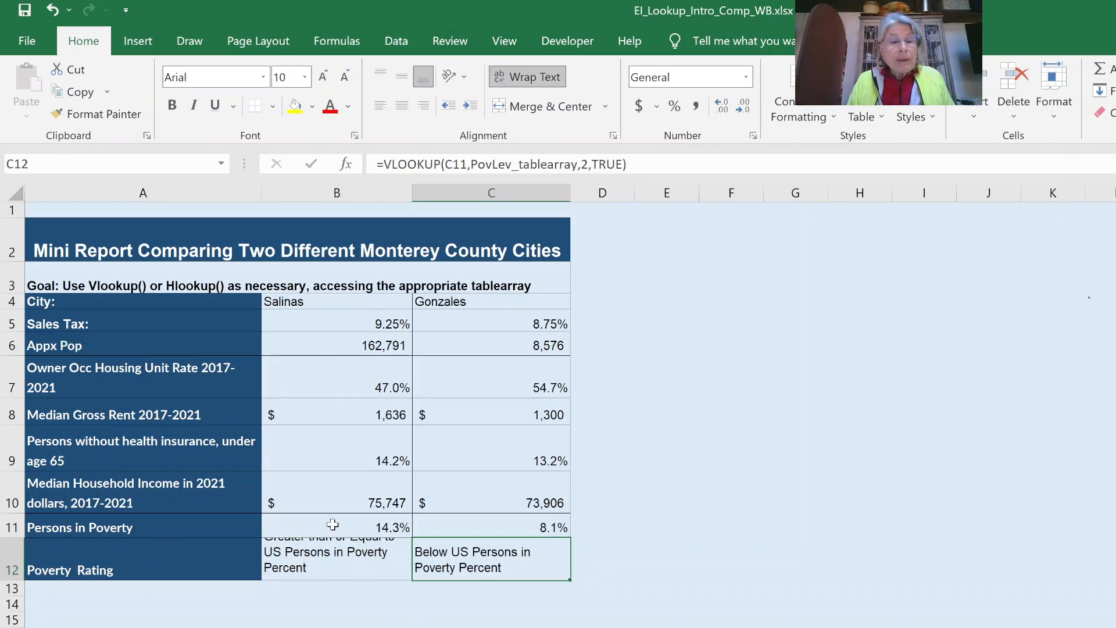
drag(16, 578, 15, 594)
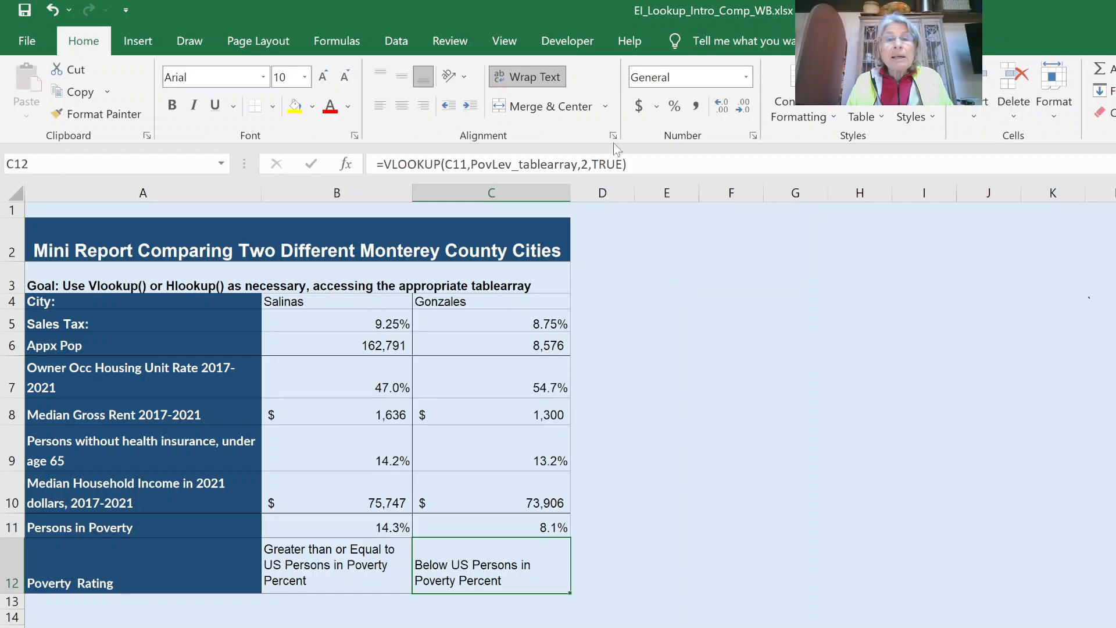
click(504, 42)
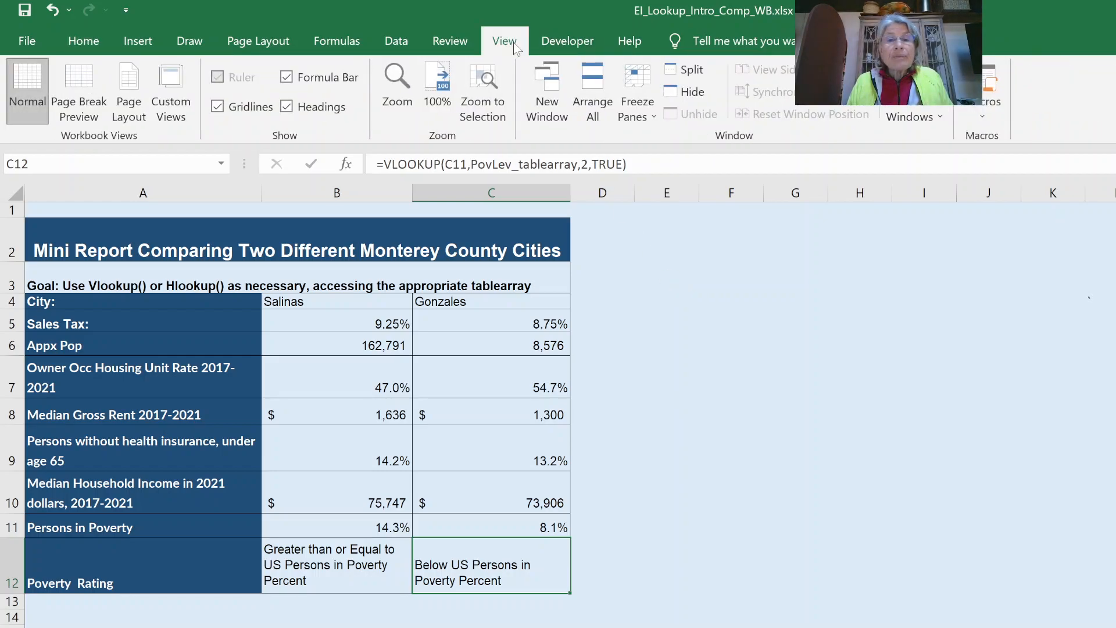
click(814, 484)
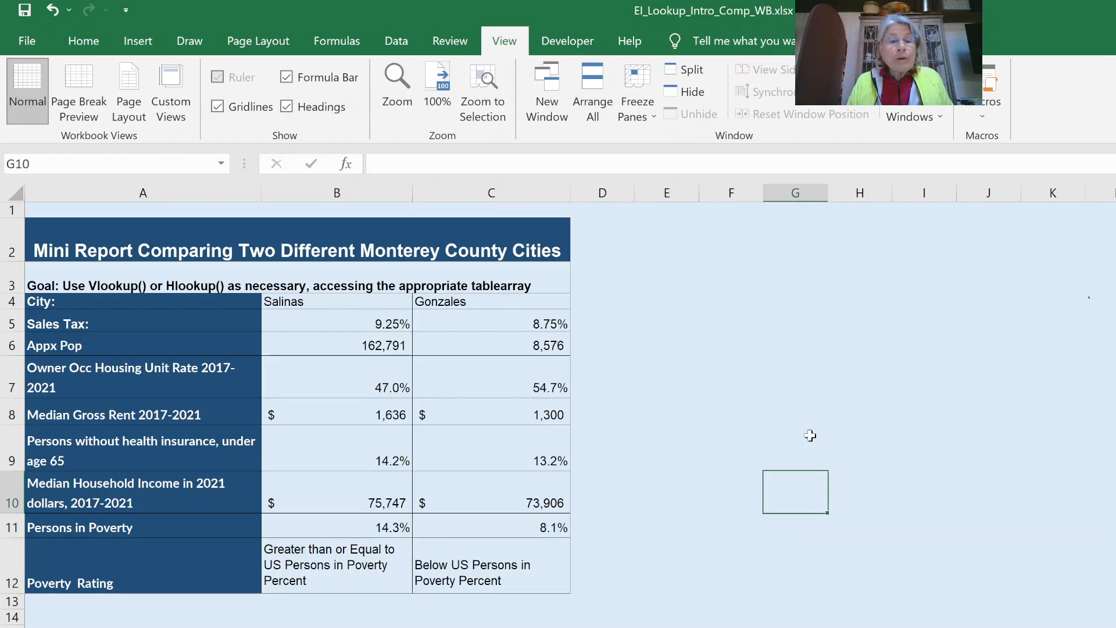